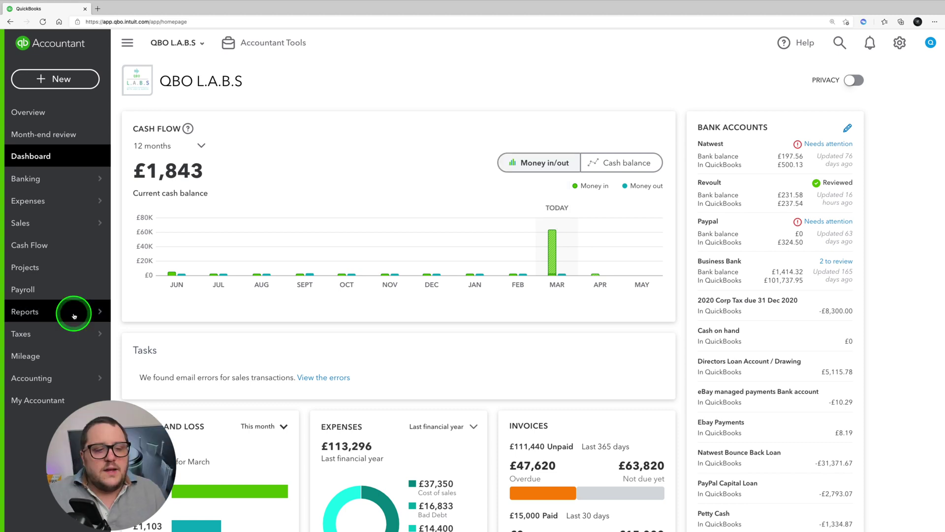
# - Open the Profit and Loss report from the favourites in the standard reports list
pyautogui.moveTo(74, 312)
pyautogui.click(147, 333)
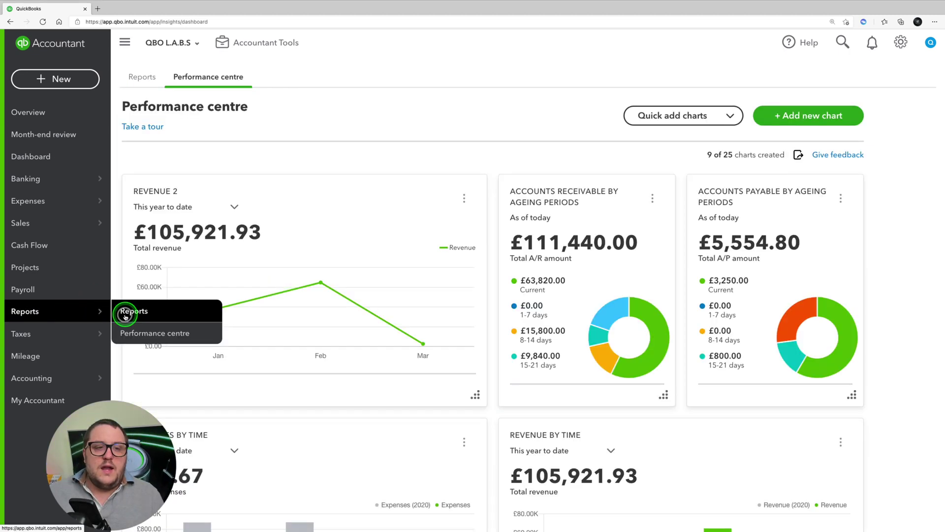
pyautogui.click(130, 310)
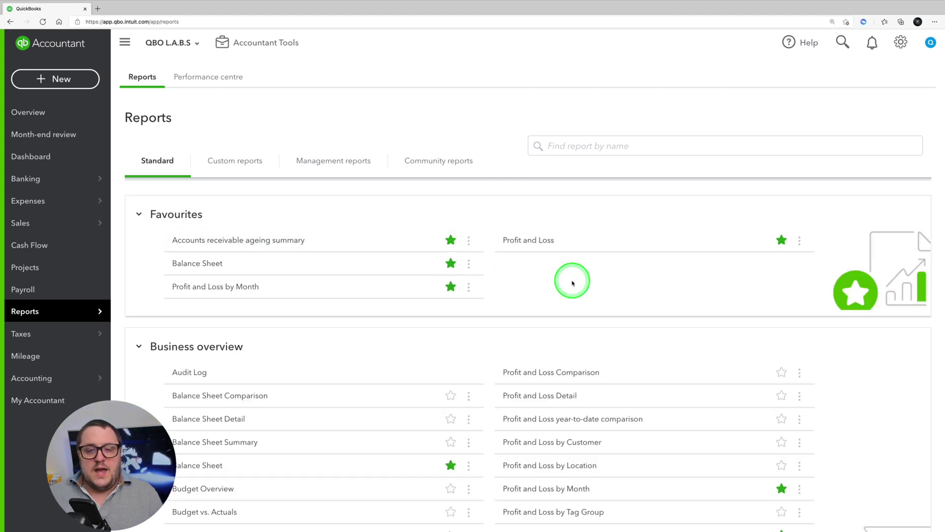
pyautogui.click(531, 240)
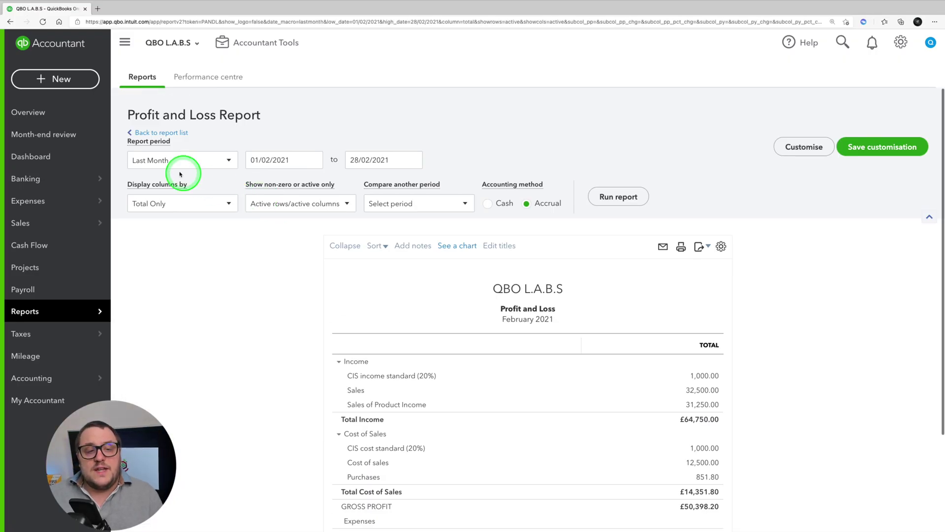
# - Set the Profit and Loss report period to the financial year March 2021 to February 2022
pyautogui.click(182, 161)
pyautogui.scroll(-5, 203, 205)
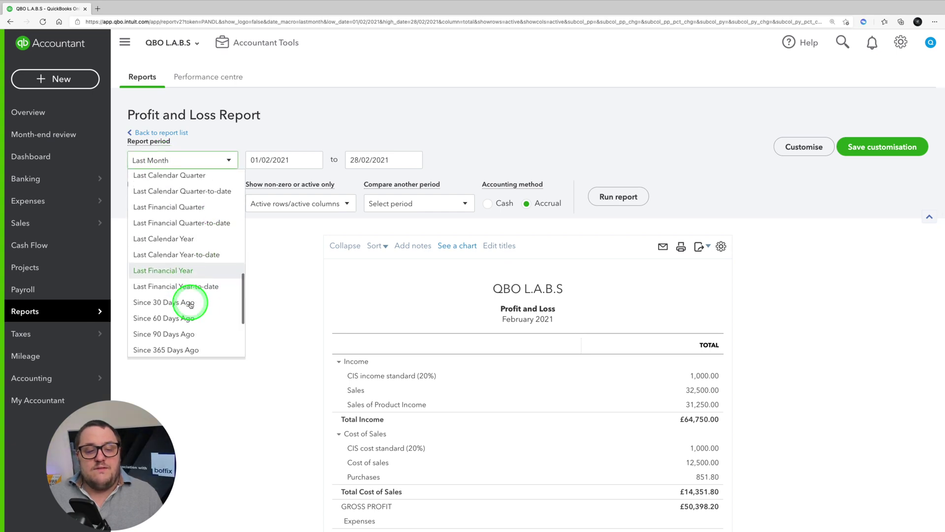
pyautogui.click(185, 255)
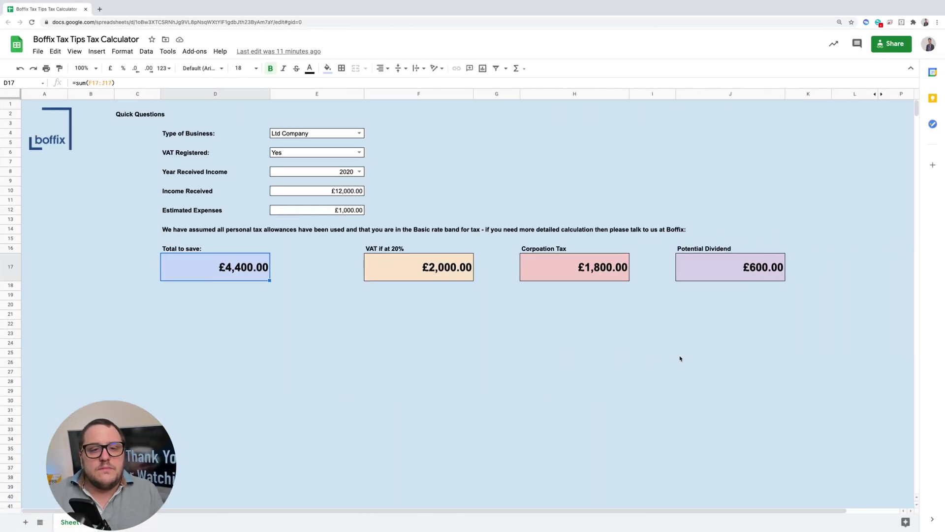
# - Switch to the Boffix Tax Tips Tax Calculator in Google Sheets, clear VAT Registered and set Income Received to £2,600
pyautogui.click(308, 136)
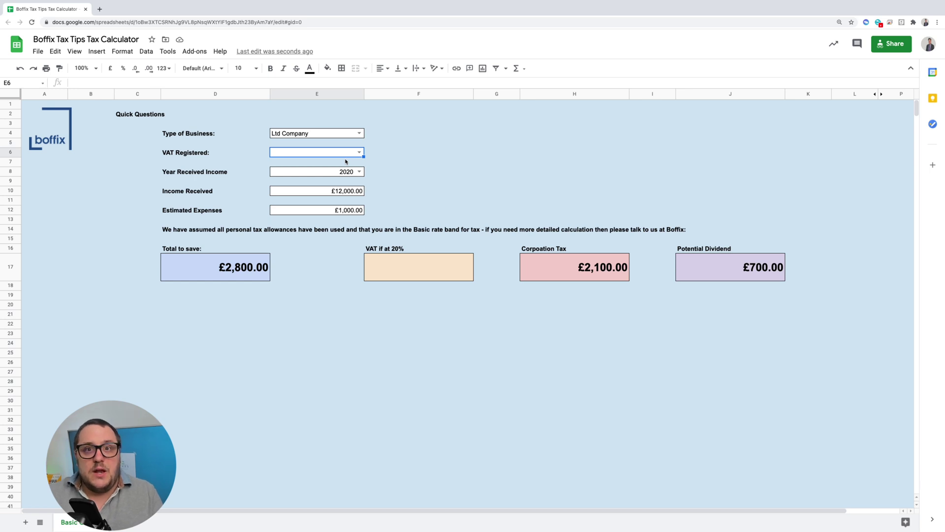
pyautogui.click(340, 190)
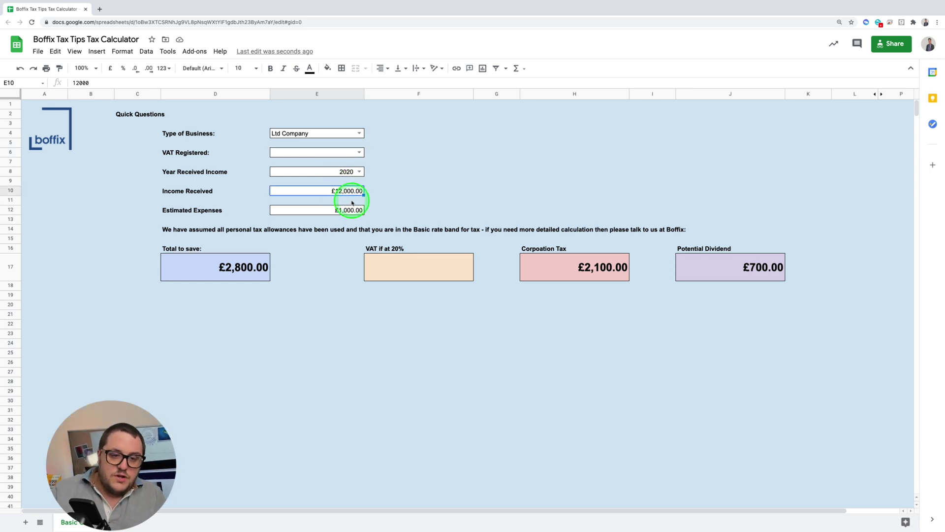
pyautogui.write('2,600')
pyautogui.press('Return')
pyautogui.click(351, 210)
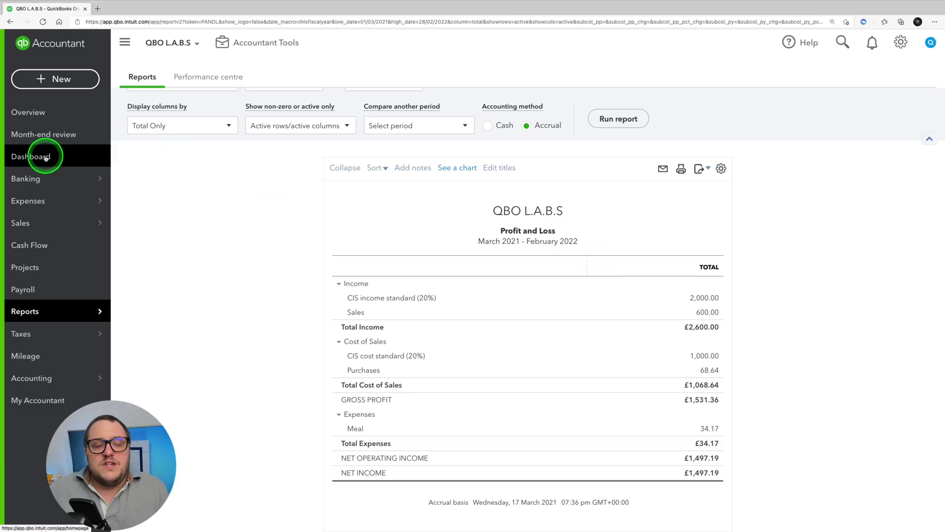
# - Return to QuickBooks, review the bank accounts on the dashboard and open the Chart of Accounts
pyautogui.click(46, 158)
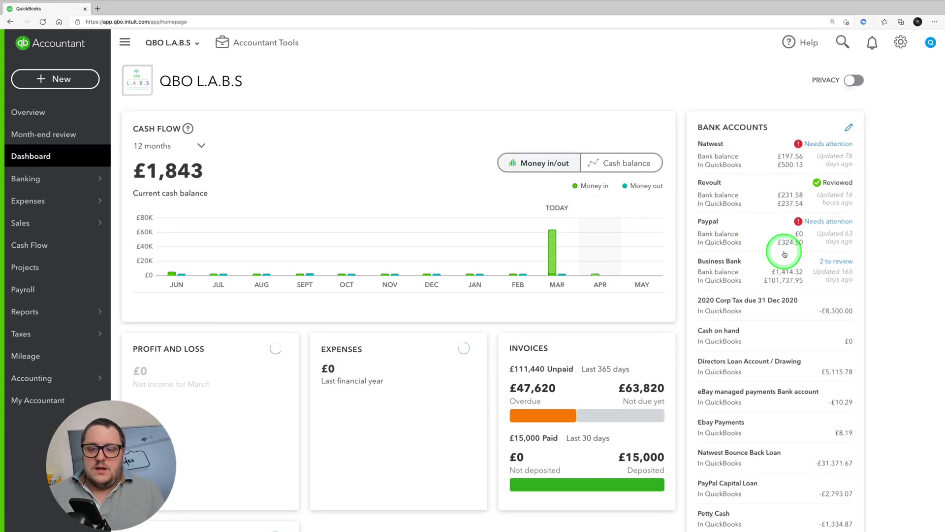
pyautogui.scroll(-3, 791, 254)
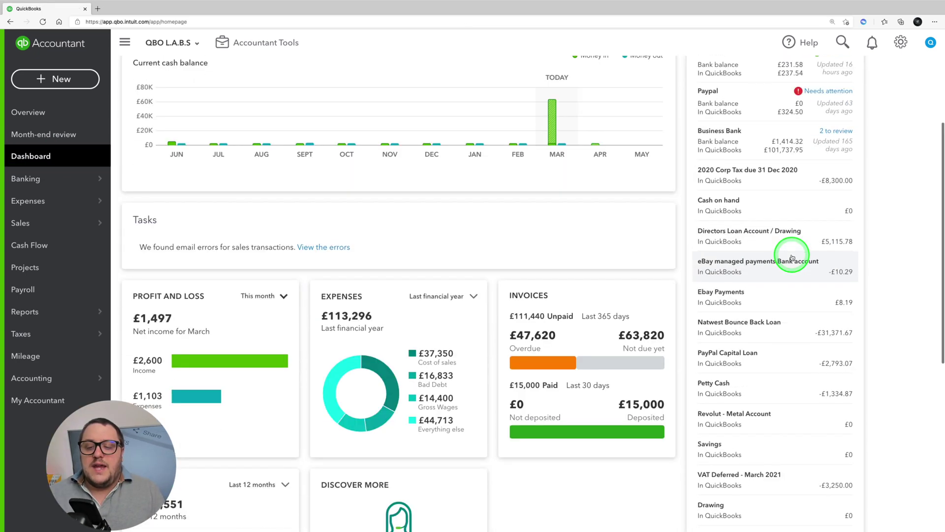
pyautogui.scroll(3, 749, 290)
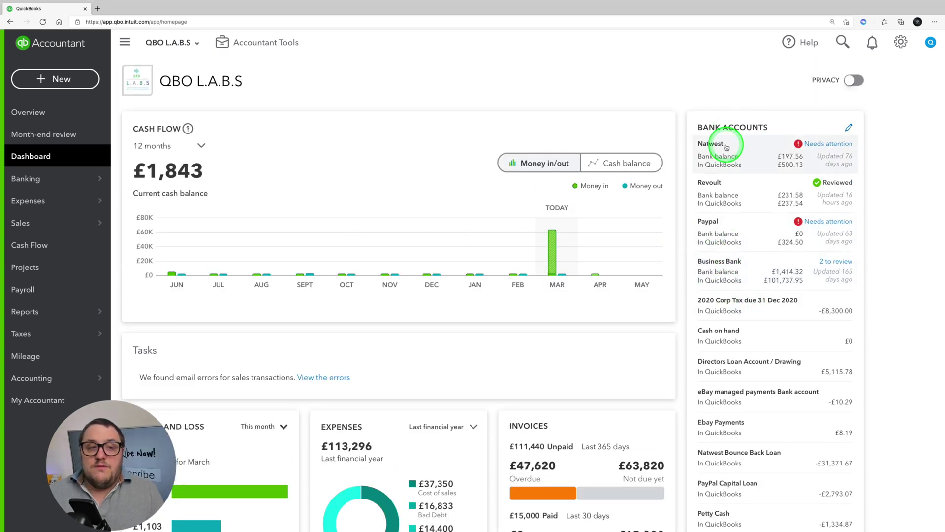
pyautogui.moveTo(36, 337)
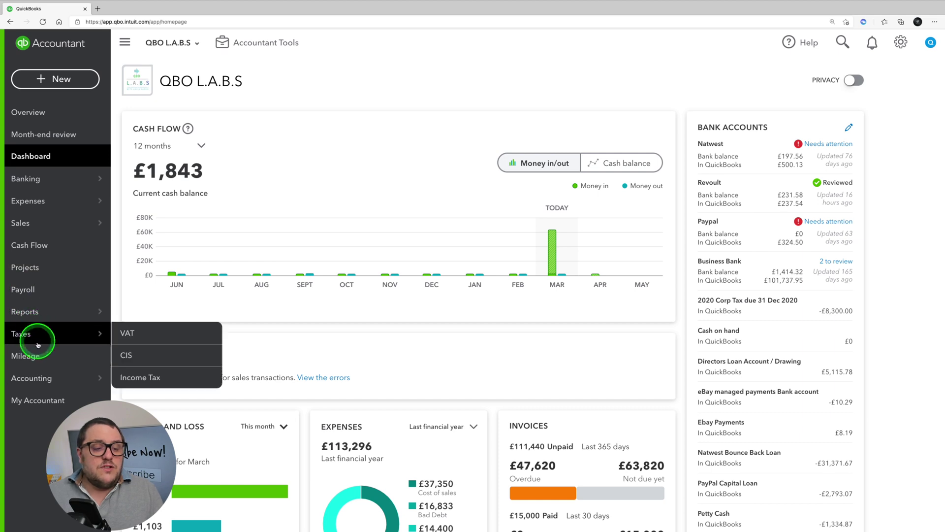
pyautogui.moveTo(45, 378)
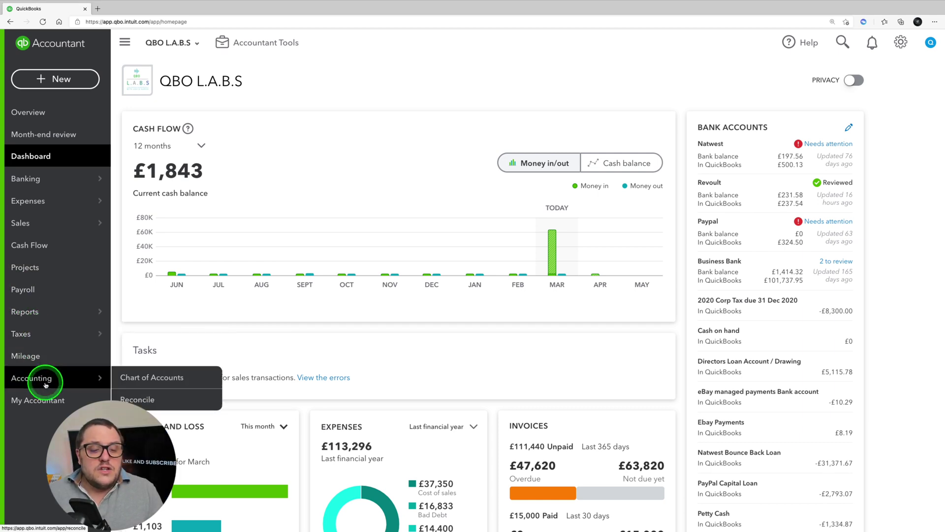
pyautogui.click(175, 379)
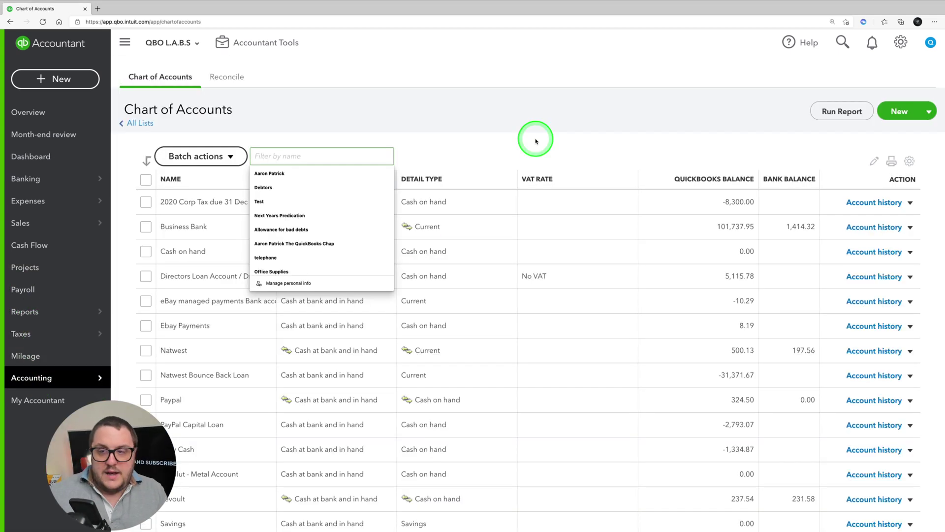
# - Add a new Cash at bank and in hand account with detail type Cash on hand, named Corporation Tax, and save it
pyautogui.click(901, 111)
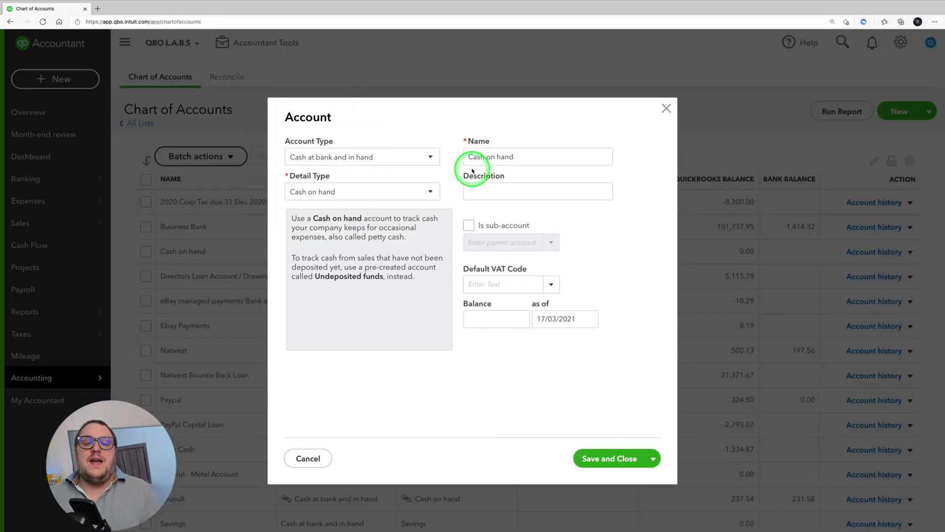
pyautogui.tripleClick(490, 153)
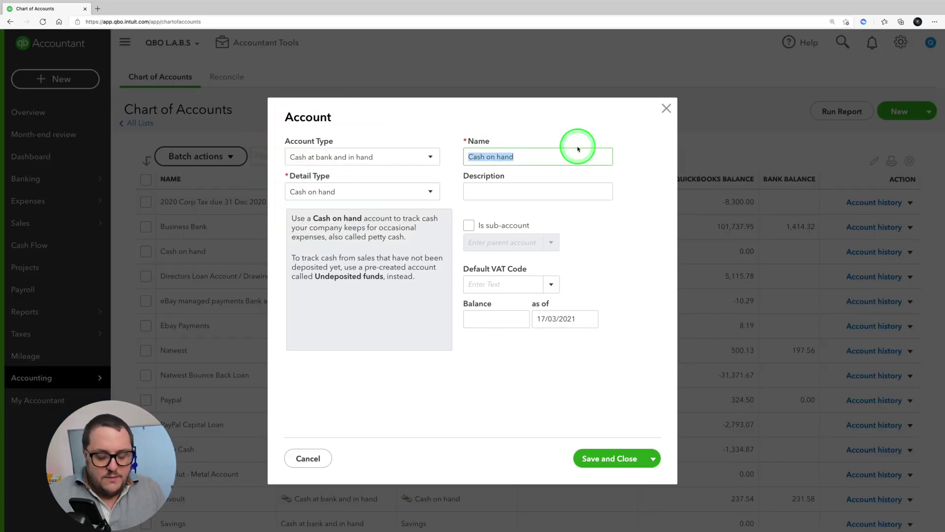
pyautogui.write('Corp')
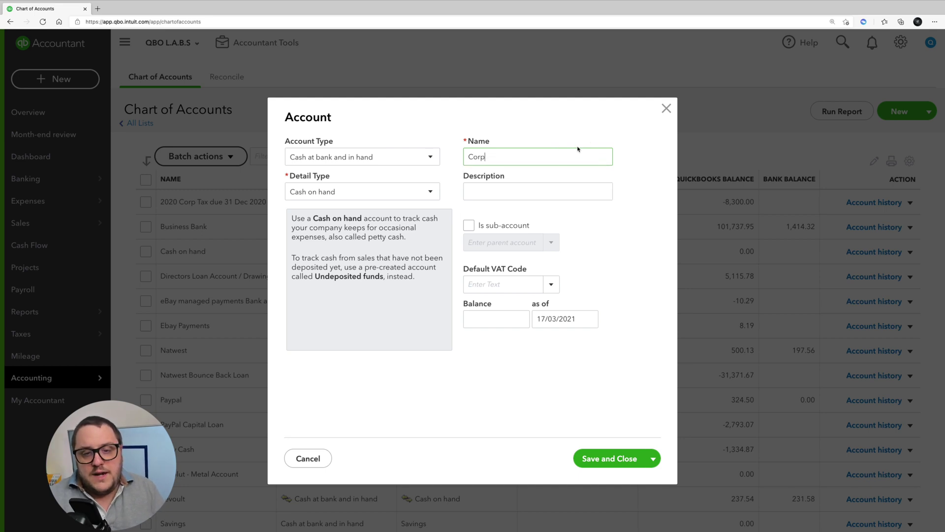
pyautogui.write('oration Tax')
pyautogui.click(540, 187)
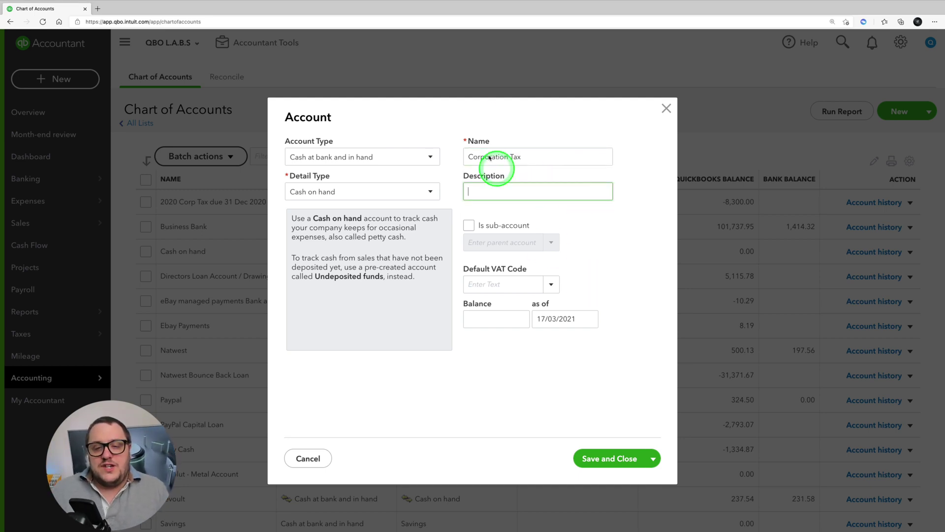
pyautogui.click(613, 459)
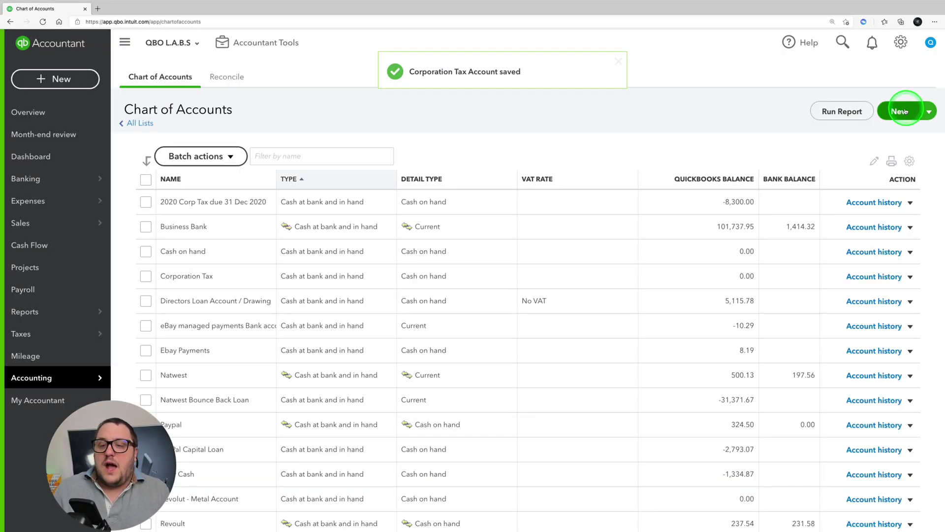
# - Add another Cash on hand account named Dividend Tax to the Chart of Accounts and save it
pyautogui.click(905, 112)
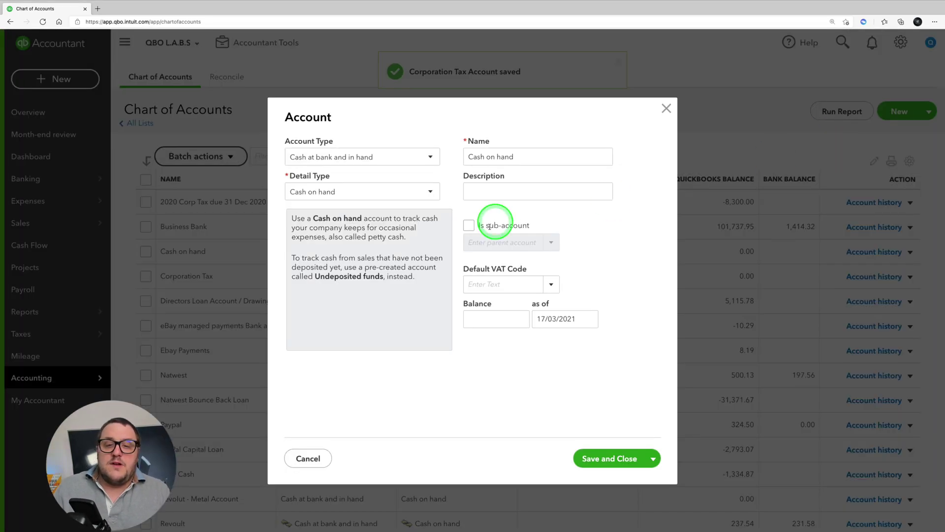
pyautogui.tripleClick(506, 156)
pyautogui.write('Dividend Tax')
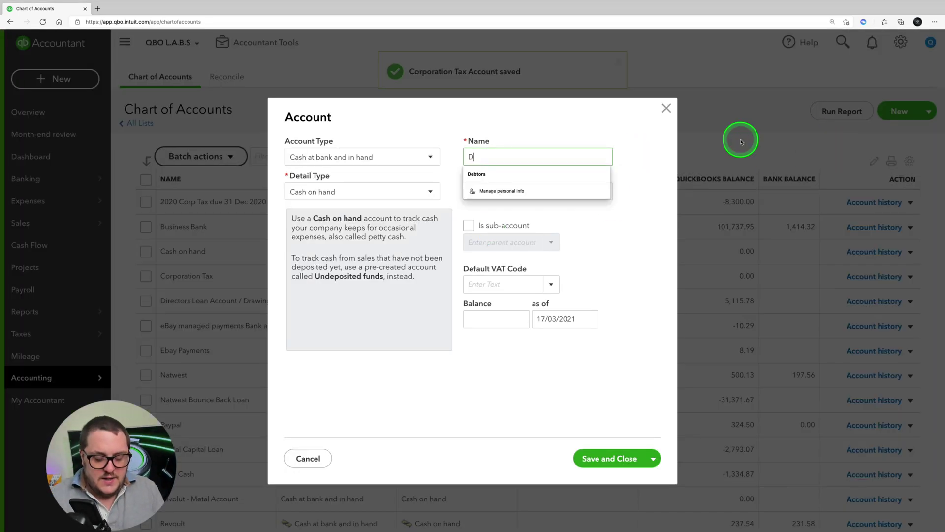
pyautogui.click(578, 458)
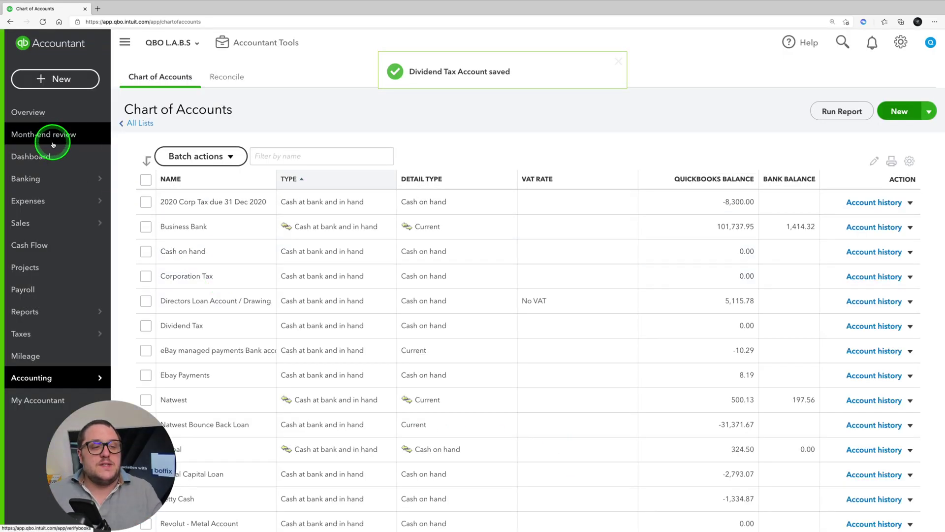
# - Reorder the dashboard's bank accounts so Corporation Tax comes first and Dividend Tax second, and save the order
pyautogui.click(29, 156)
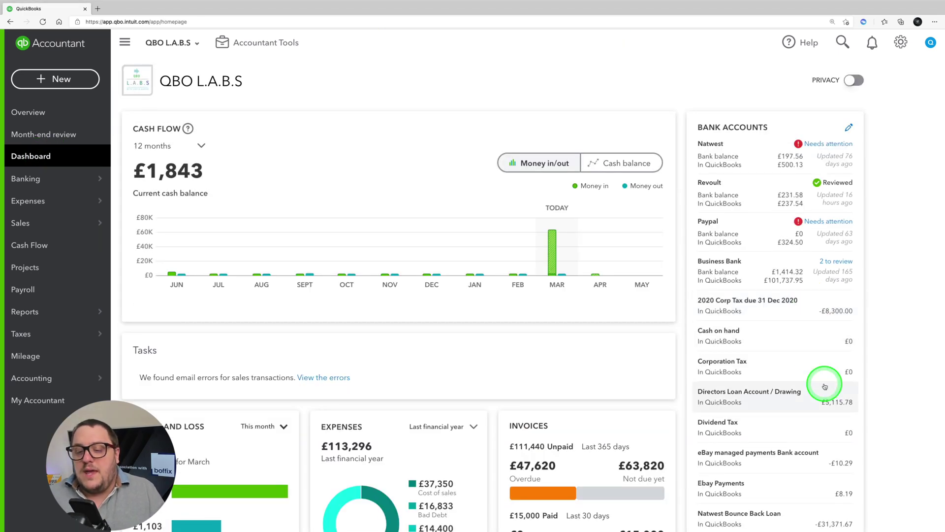
pyautogui.click(849, 128)
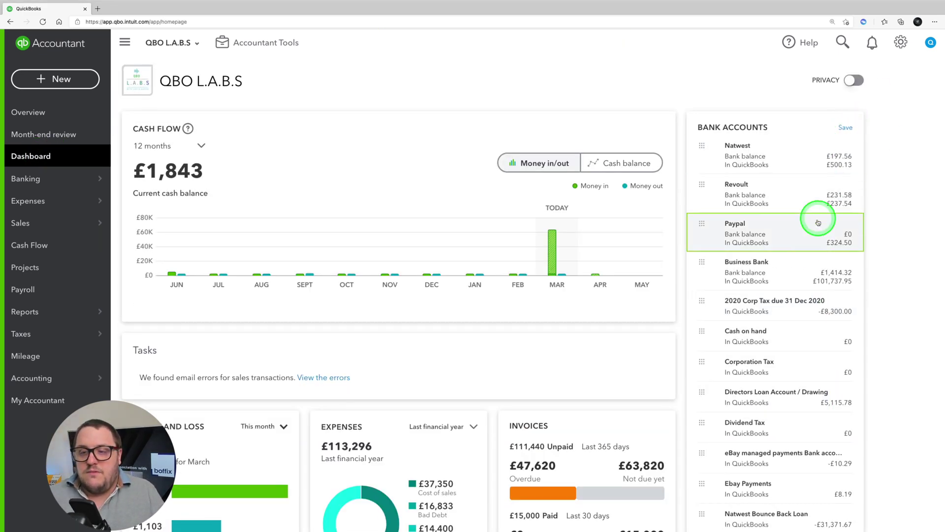
pyautogui.scroll(-5, 783, 340)
pyautogui.scroll(-5, 728, 401)
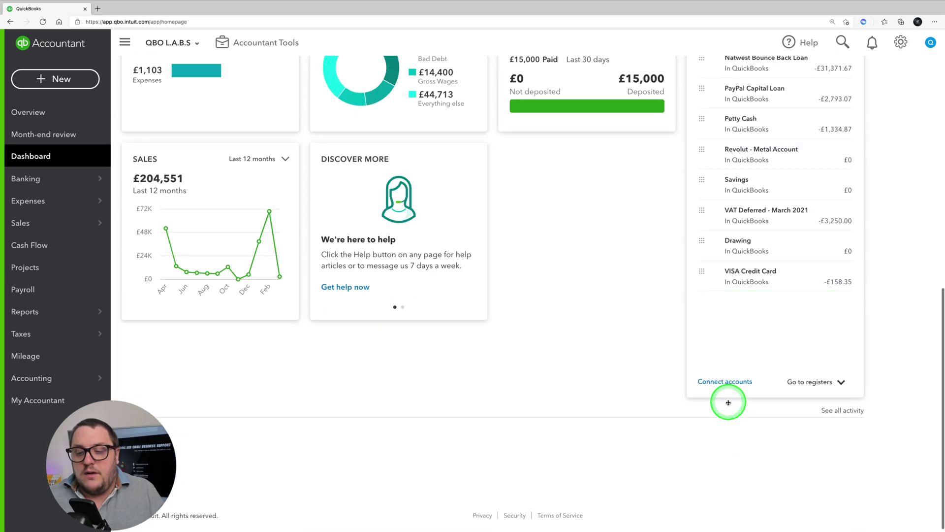
pyautogui.scroll(8, 727, 253)
pyautogui.moveTo(699, 276); pyautogui.dragTo(710, 96)
pyautogui.scroll(3, 744, 118)
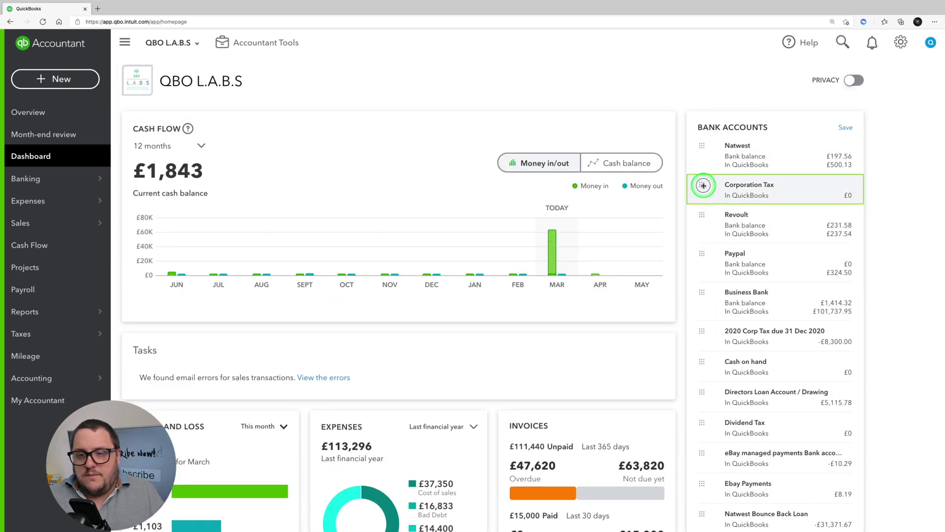
pyautogui.moveTo(703, 184); pyautogui.dragTo(703, 129)
pyautogui.scroll(-1, 701, 394)
pyautogui.moveTo(699, 402); pyautogui.dragTo(726, 301)
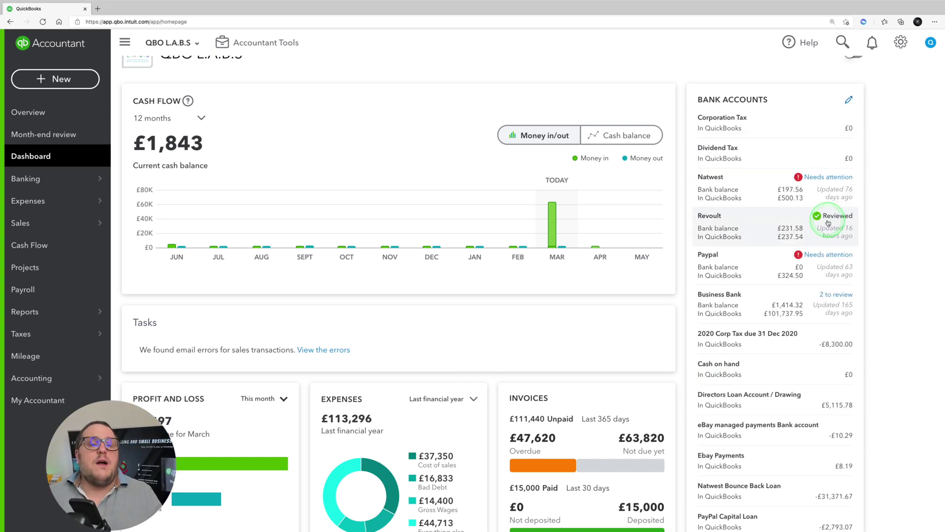
# - Open the Corporation Tax account's history from the dashboard and start a new expense entry dated 17/03/2021
pyautogui.click(53, 80)
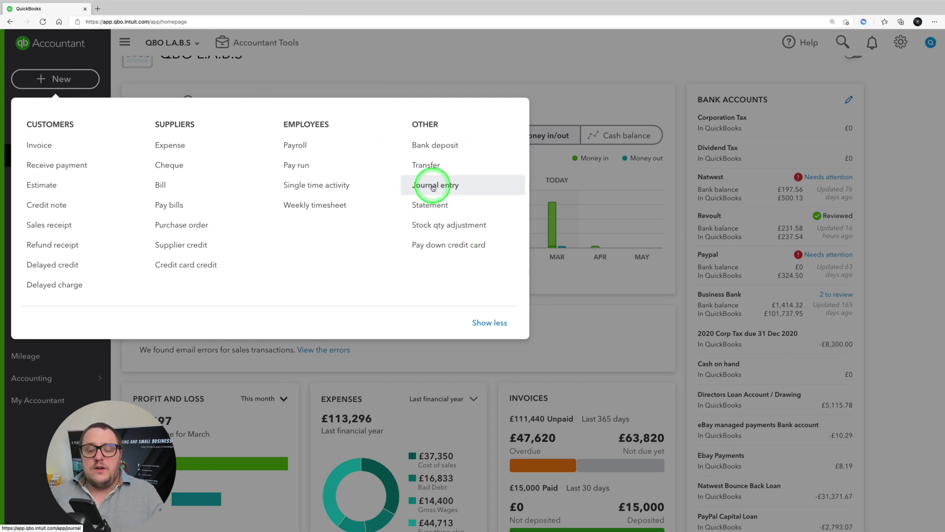
pyautogui.click(431, 75)
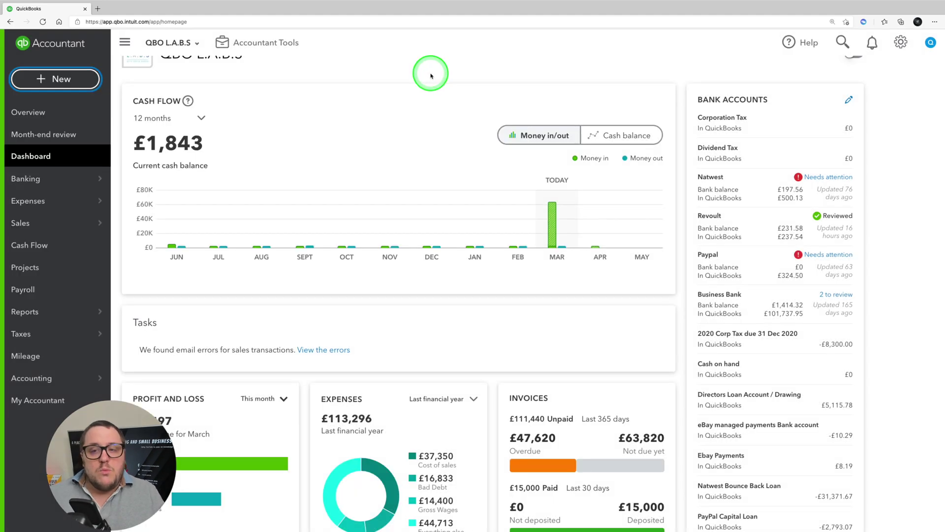
pyautogui.click(728, 127)
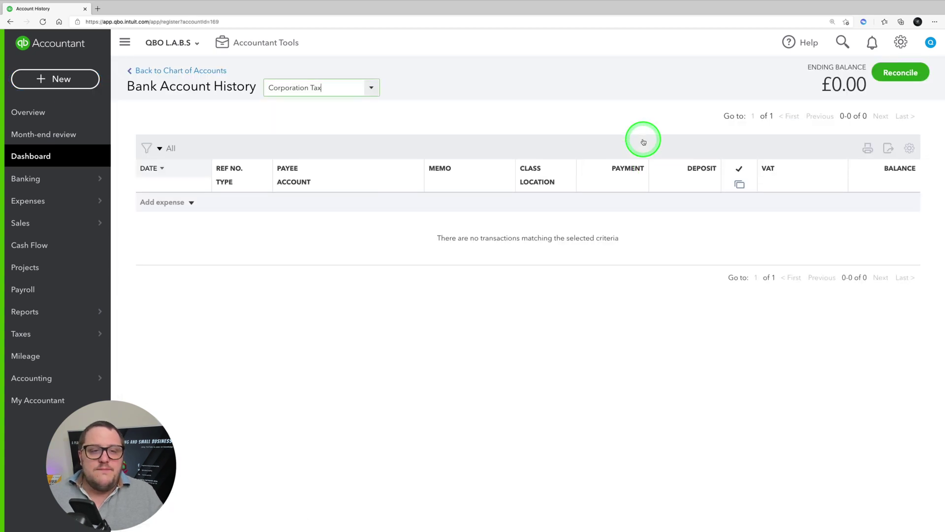
pyautogui.click(160, 203)
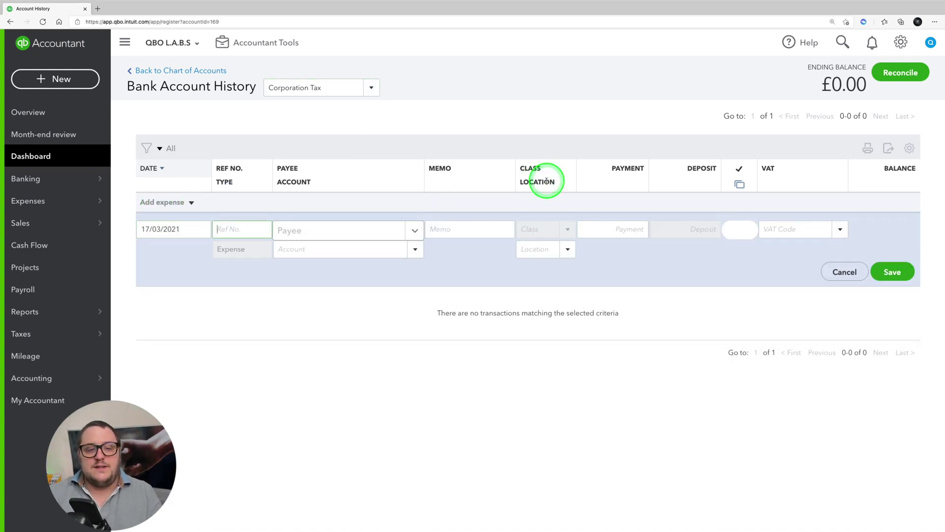
# - Set the Corporation Tax expense's payment to 400.00, matching the tax calculator's estimate, with VAT code No VAT
pyautogui.press('Tab')
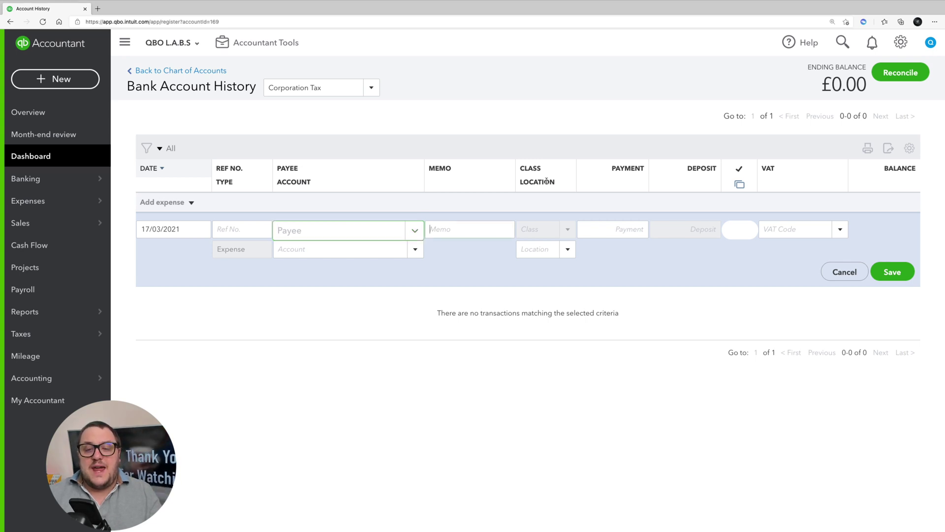
pyautogui.press('Tab')
pyautogui.click(547, 181)
pyautogui.click(516, 234)
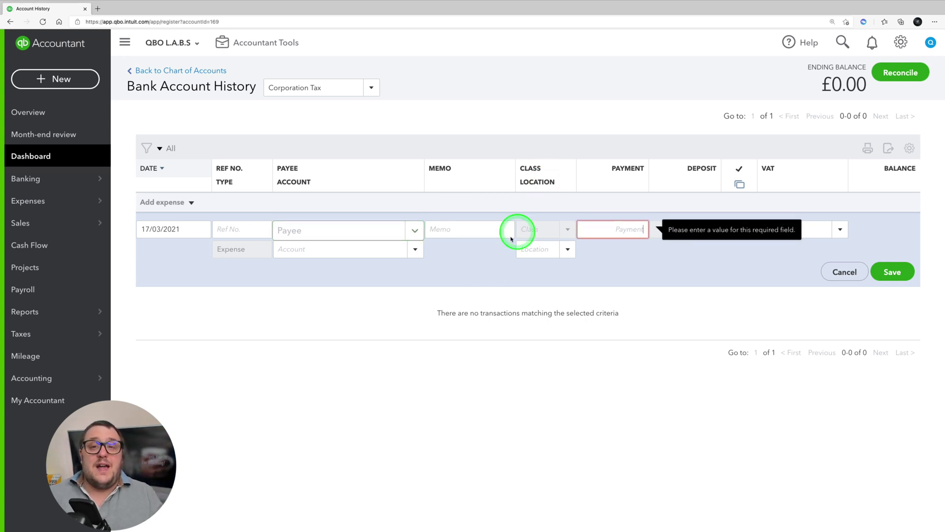
pyautogui.hotkey('ctrl', 'Right')
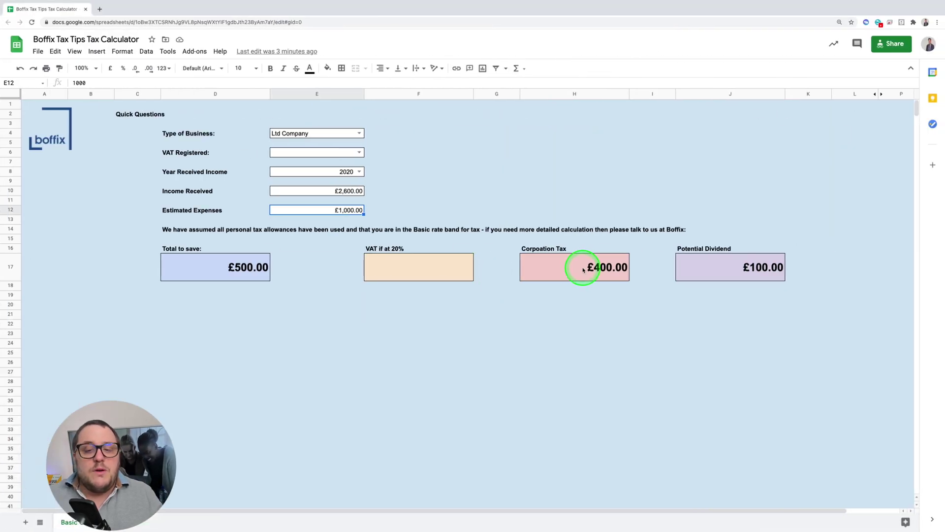
pyautogui.hotkey('ctrl', 'Left')
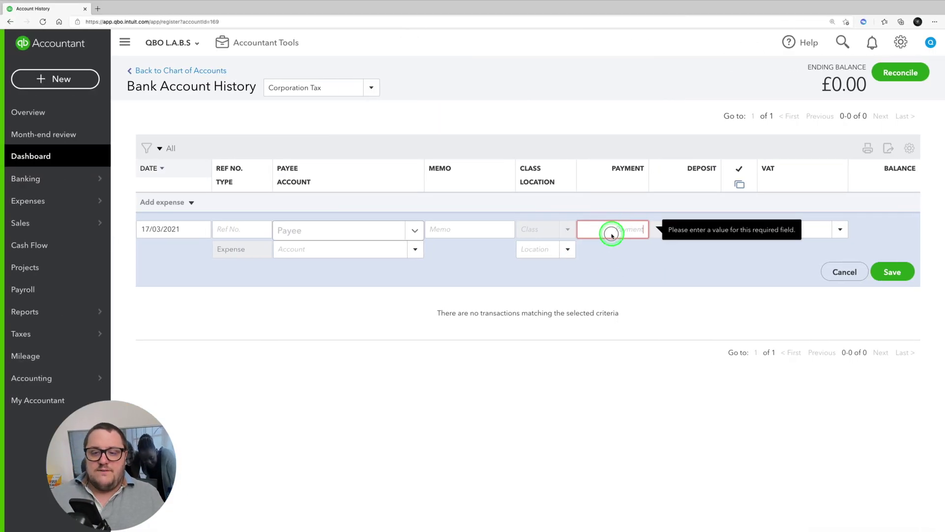
pyautogui.write('400.00')
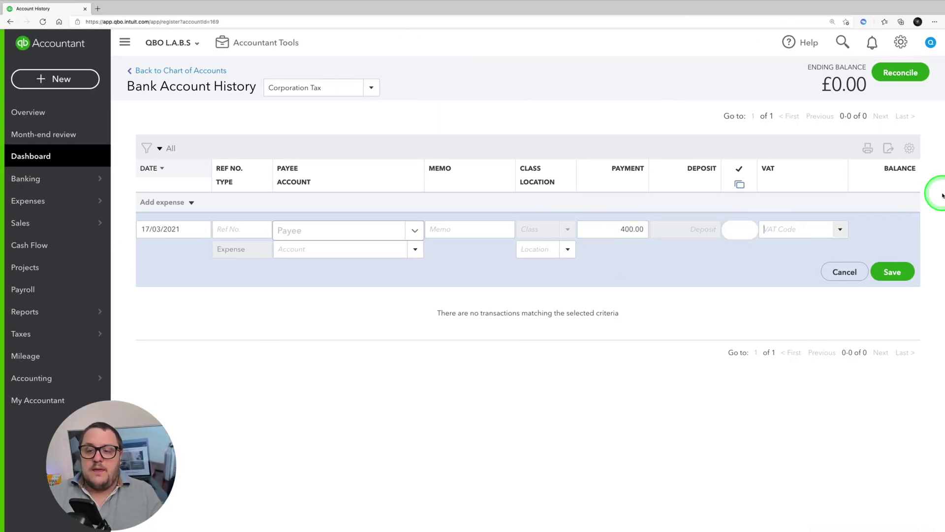
pyautogui.write('no')
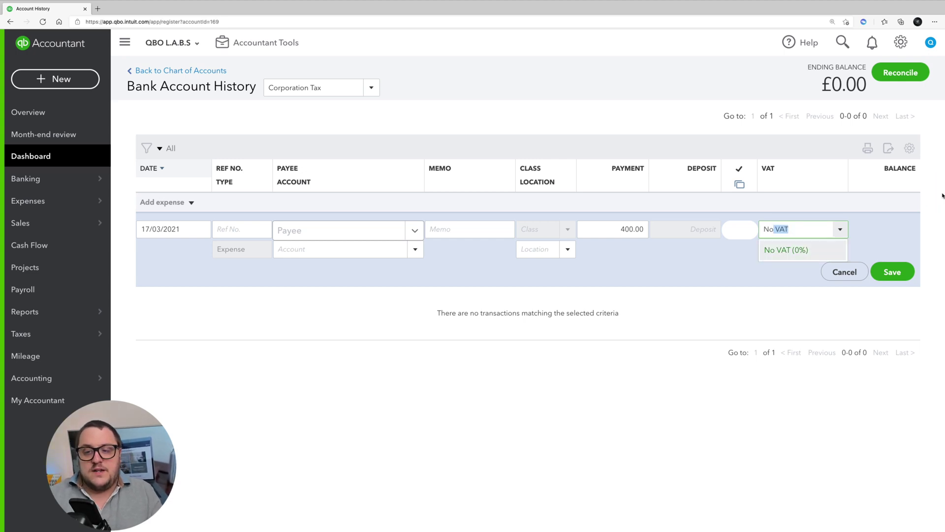
pyautogui.press('Tab')
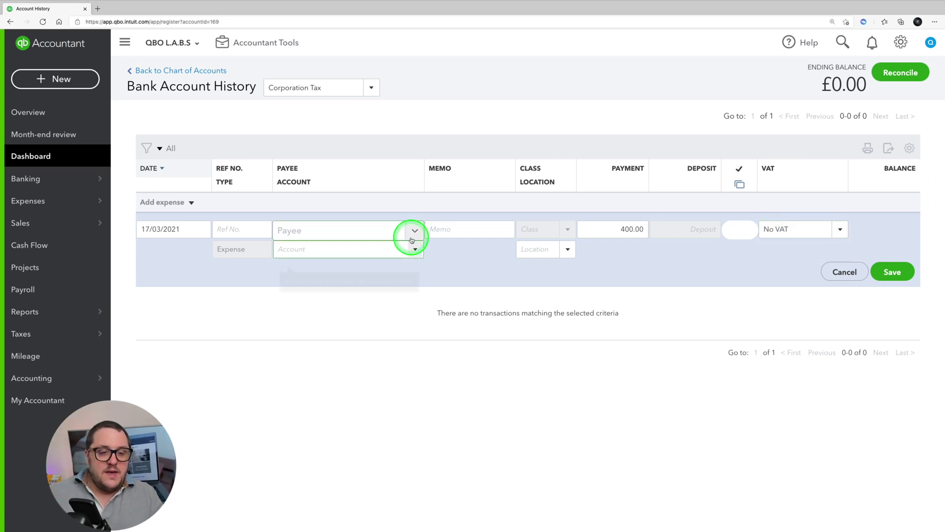
# - Assign the expense to the UK Corporation Tax expense account and save the transaction
pyautogui.write('Corp')
pyautogui.press('Down')
pyautogui.press('Down')
pyautogui.press('Down')
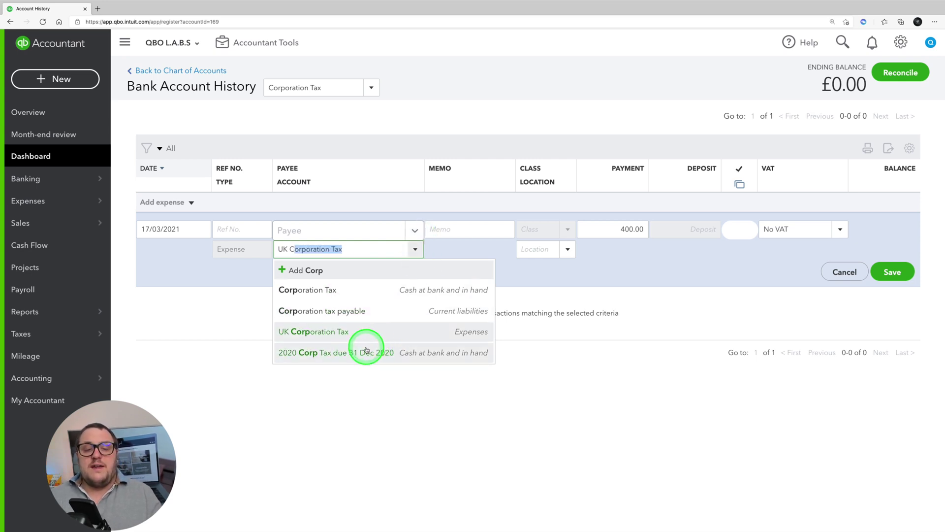
pyautogui.click(314, 332)
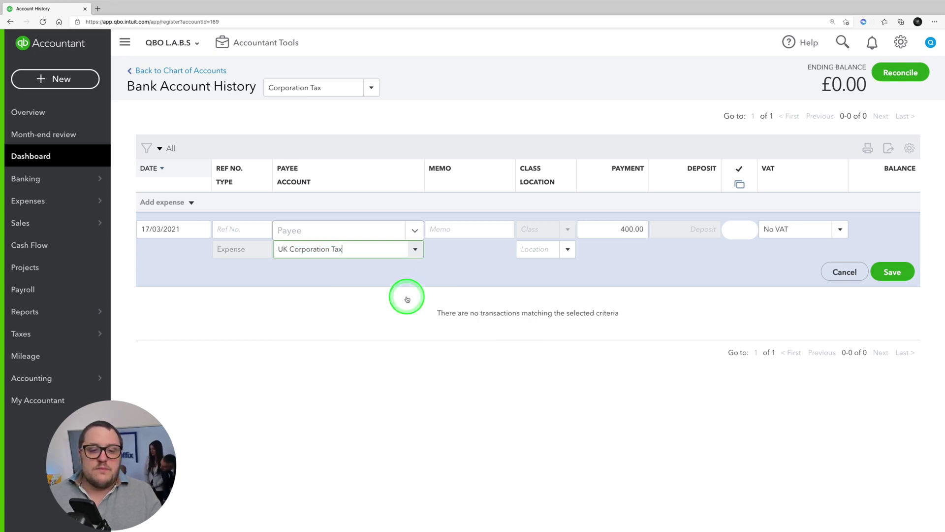
pyautogui.click(893, 272)
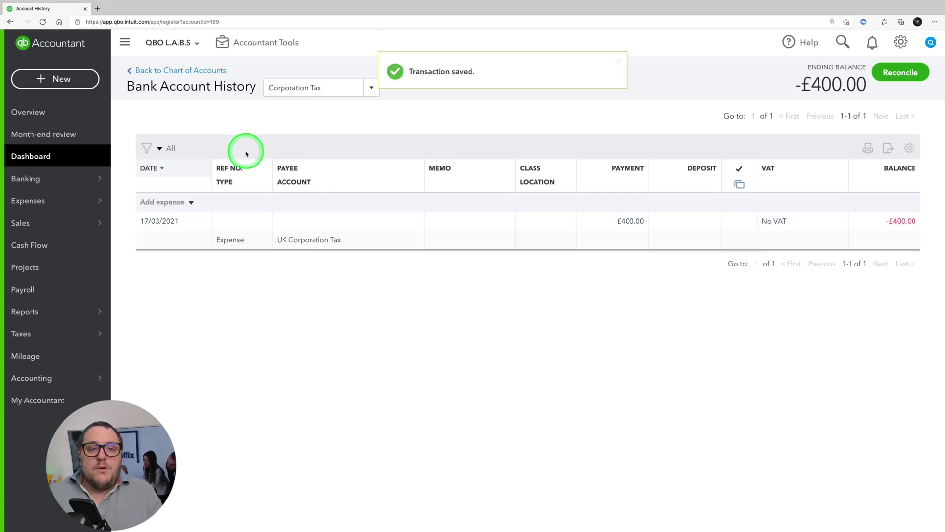
# - Open the Dividend Tax account's history from the dashboard and start a new expense entry dated 17/03/2021
pyautogui.click(161, 71)
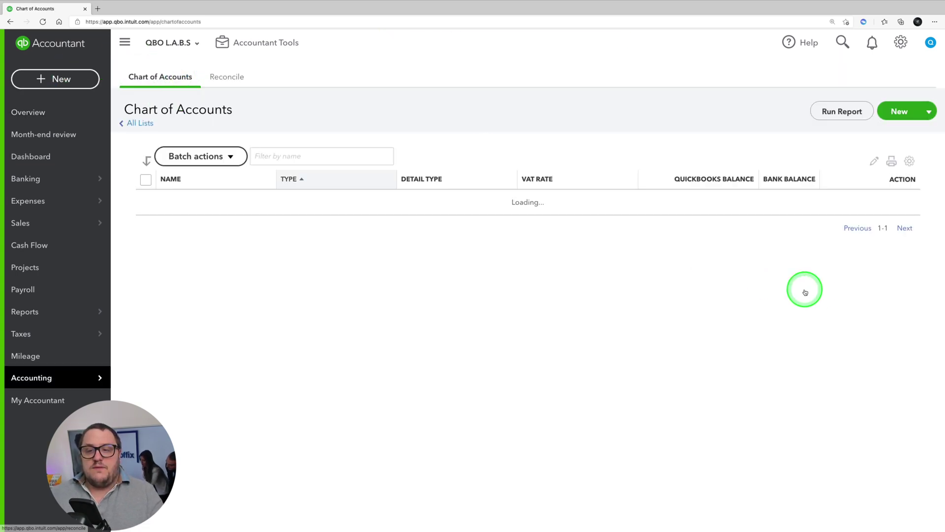
pyautogui.click(31, 156)
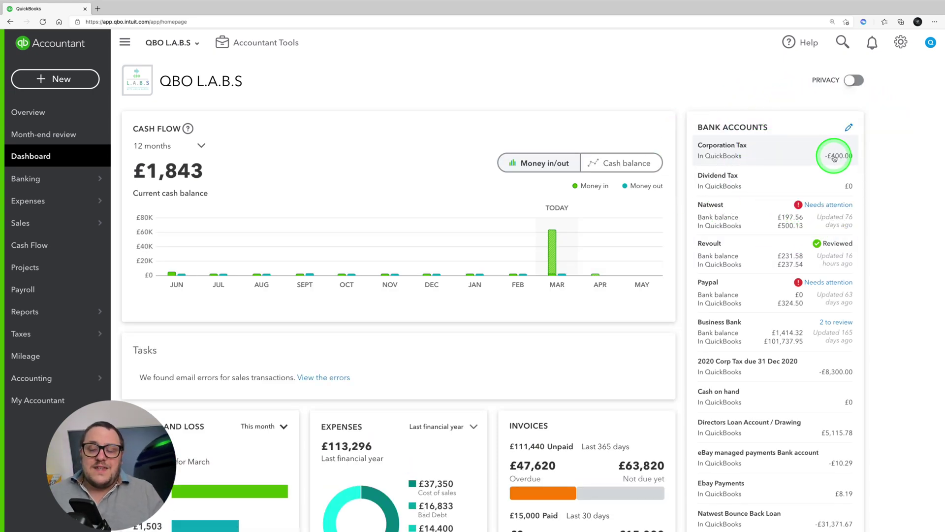
pyautogui.click(794, 185)
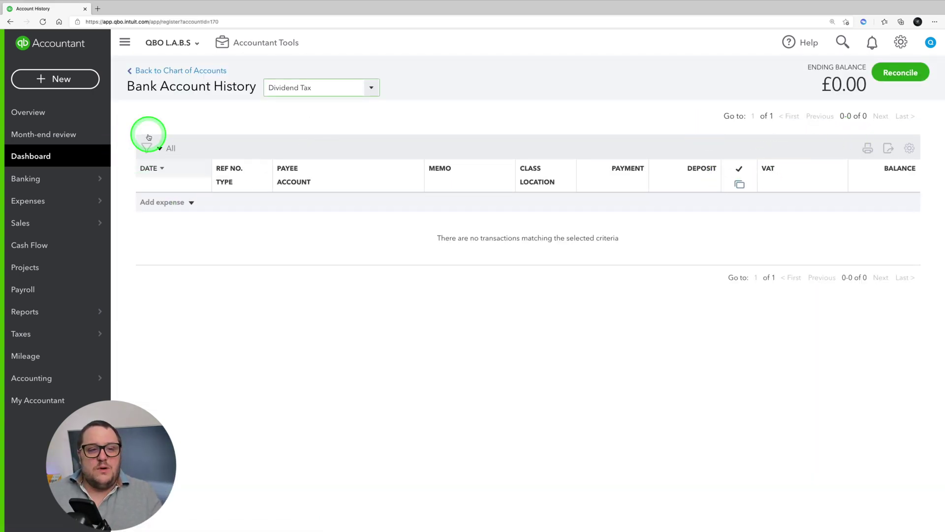
pyautogui.click(157, 202)
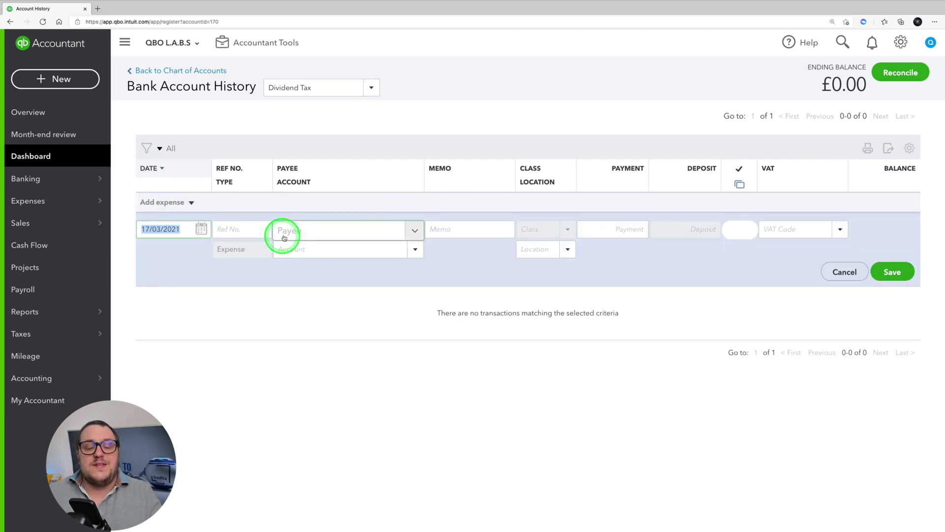
pyautogui.press('Tab')
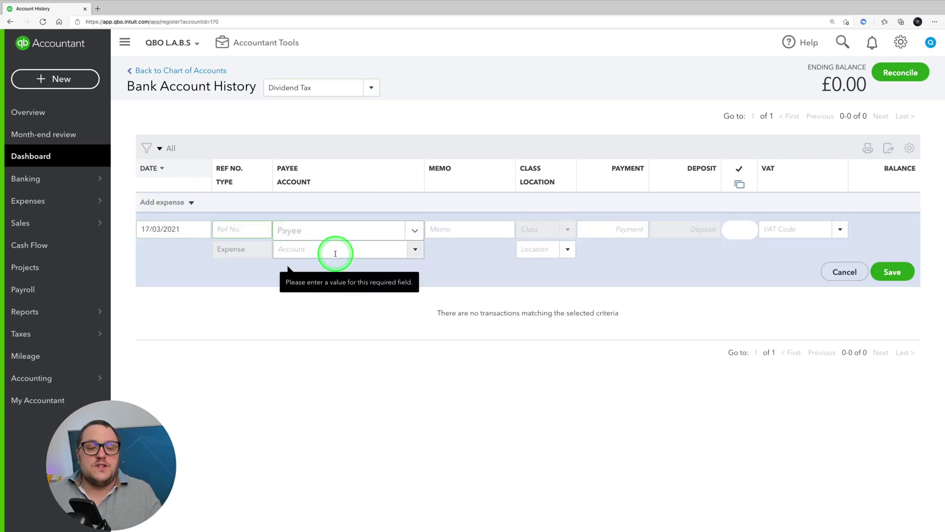
# - Assign the Dividend Tax expense to Directors Loan Account / Drawing with payment 100.00 and No VAT, and save it
pyautogui.click(360, 245)
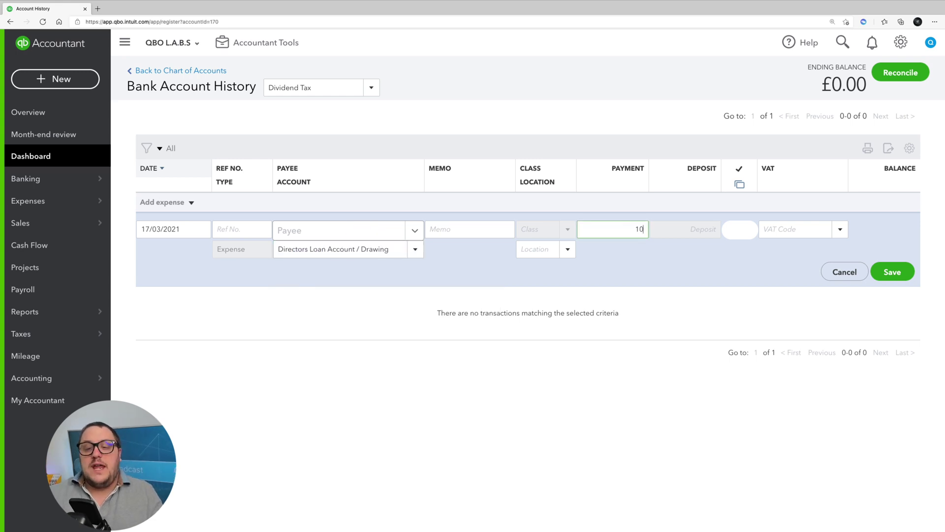
pyautogui.write('00.00')
pyautogui.click(837, 246)
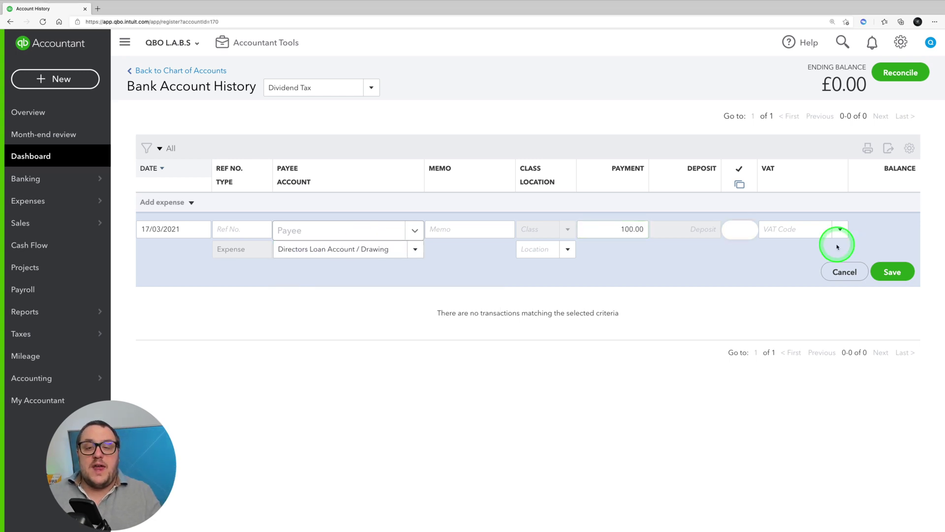
pyautogui.click(789, 229)
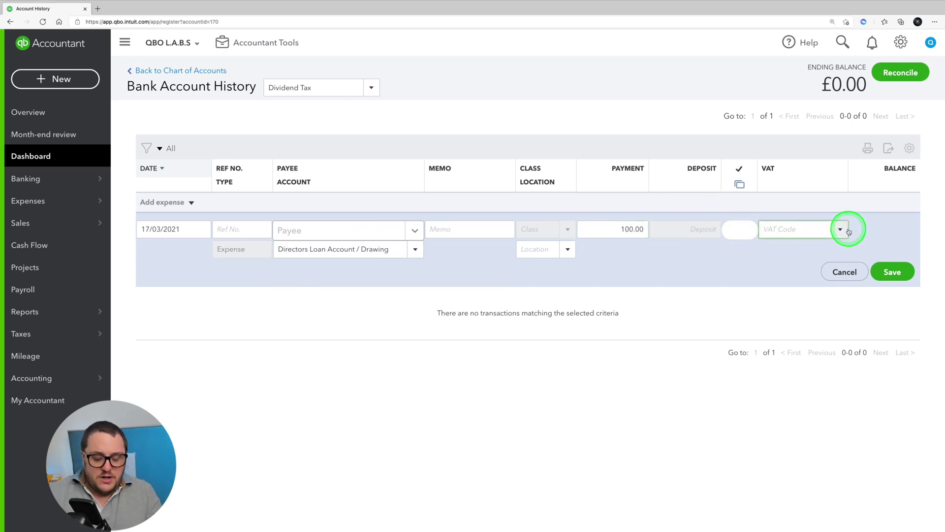
pyautogui.write('no')
pyautogui.click(817, 247)
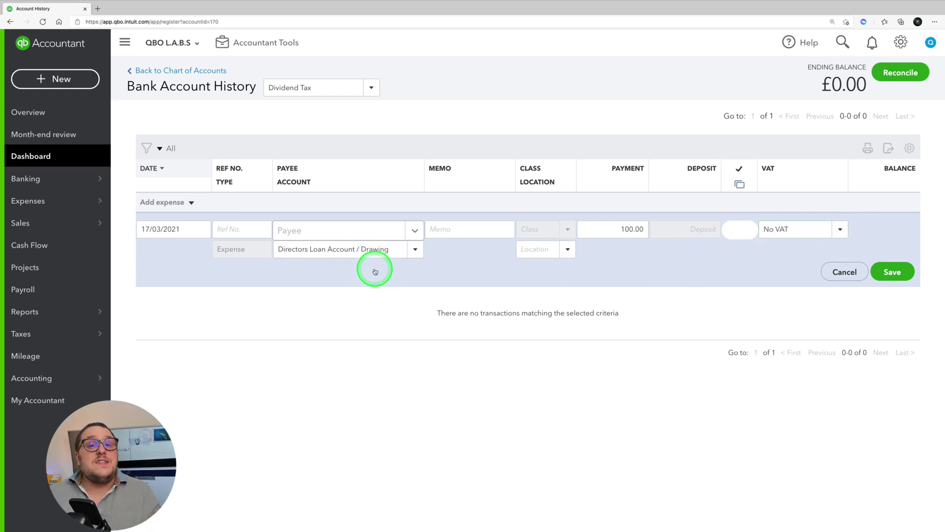
pyautogui.click(891, 271)
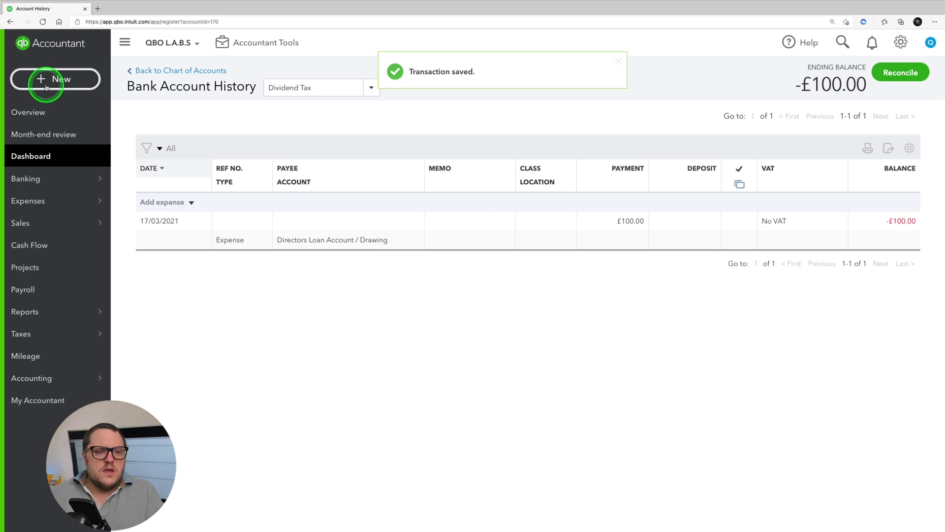
# - Review the dashboard's tax account balances and run the Profit and Loss report for this financial year, March 2021 to February 2022
pyautogui.click(31, 155)
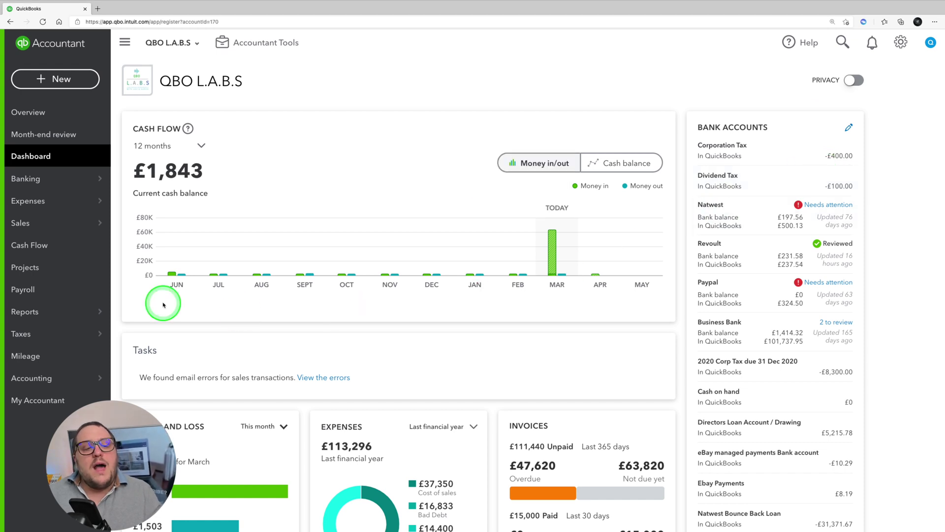
pyautogui.click(120, 310)
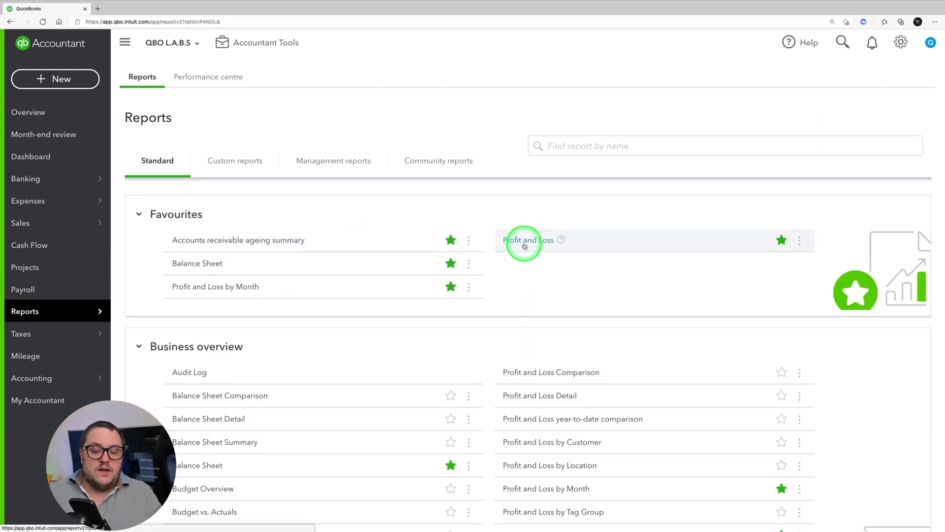
pyautogui.click(522, 241)
pyautogui.scroll(-2, 457, 237)
pyautogui.scroll(2, 410, 246)
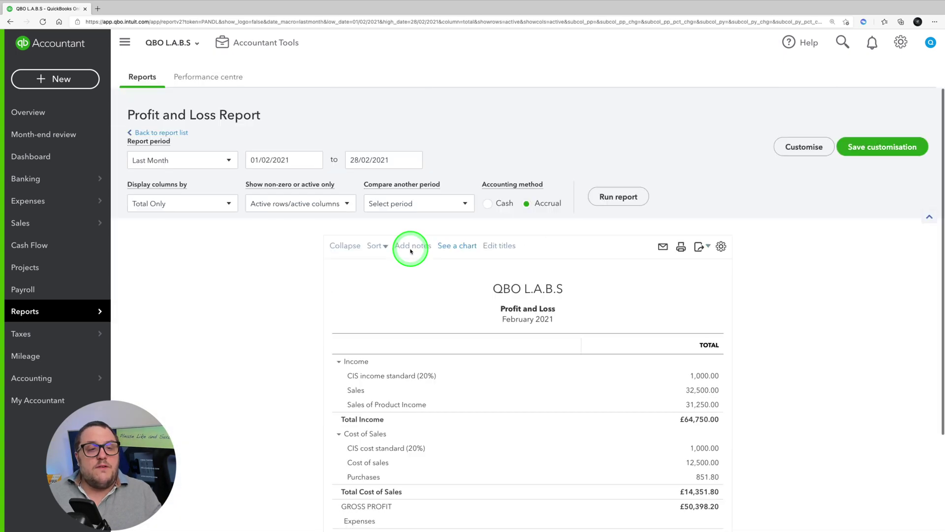
pyautogui.click(184, 164)
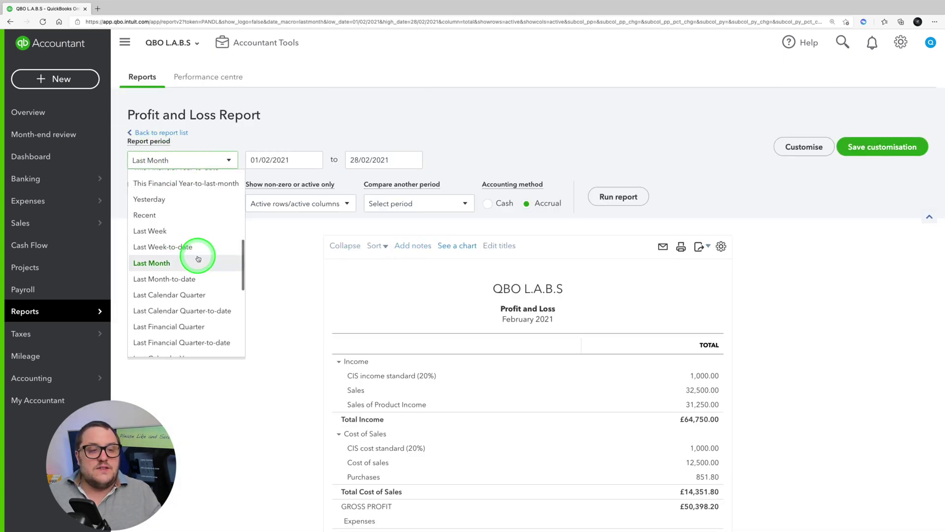
pyautogui.scroll(4, 198, 259)
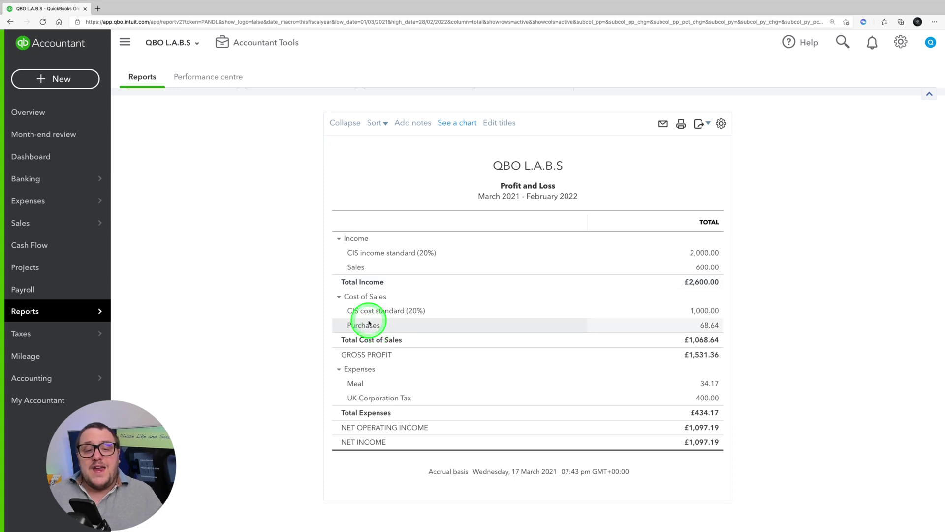
# - From the report's Sales figure, copy the 06/03/2021 invoice, set its Sales line amount to 1500.00, and save and close the copy
pyautogui.click(708, 268)
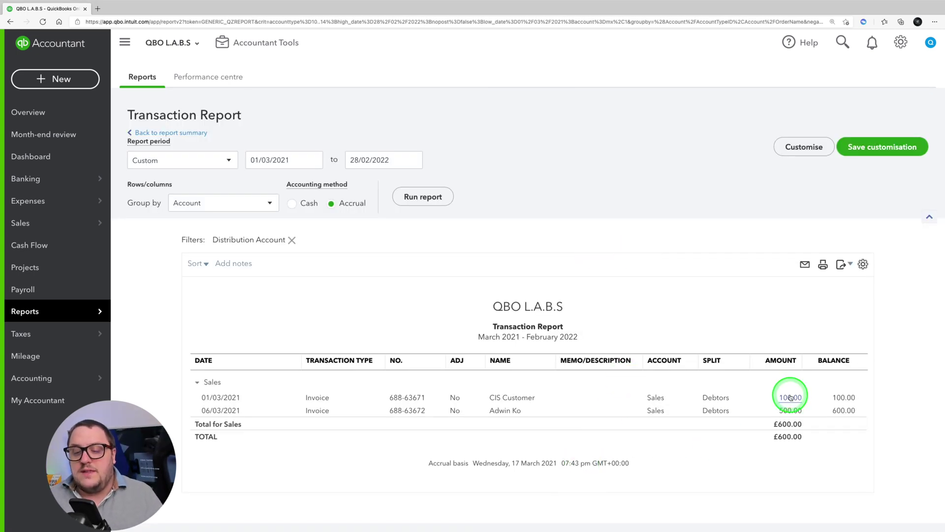
pyautogui.click(790, 411)
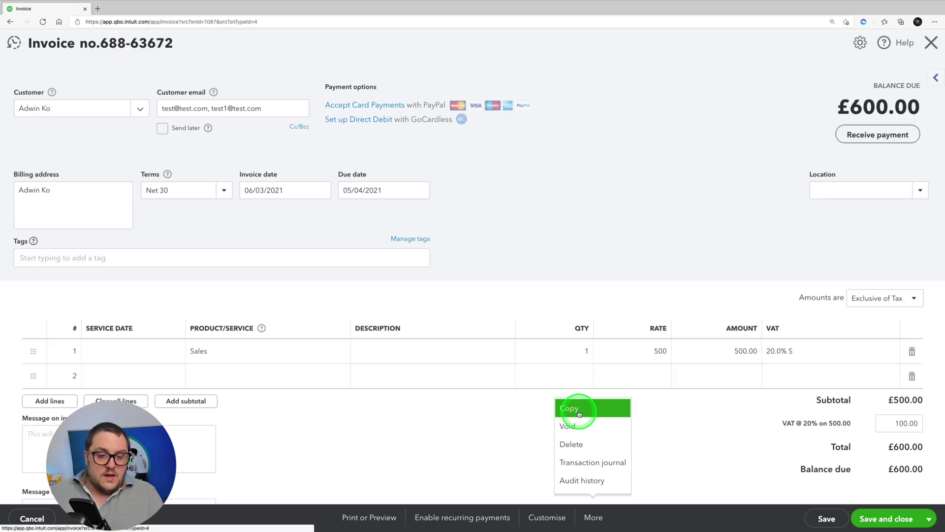
pyautogui.click(570, 409)
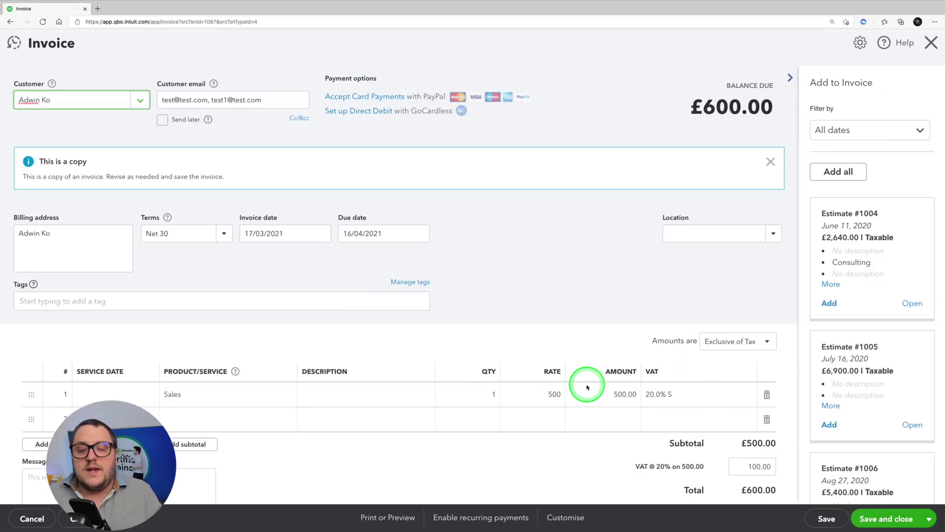
pyautogui.click(588, 387)
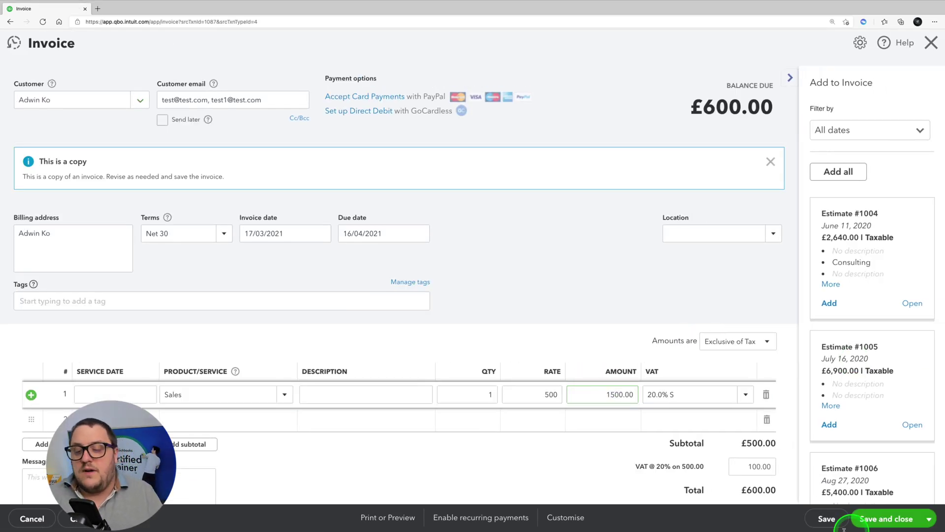
pyautogui.write('1')
pyautogui.click(866, 491)
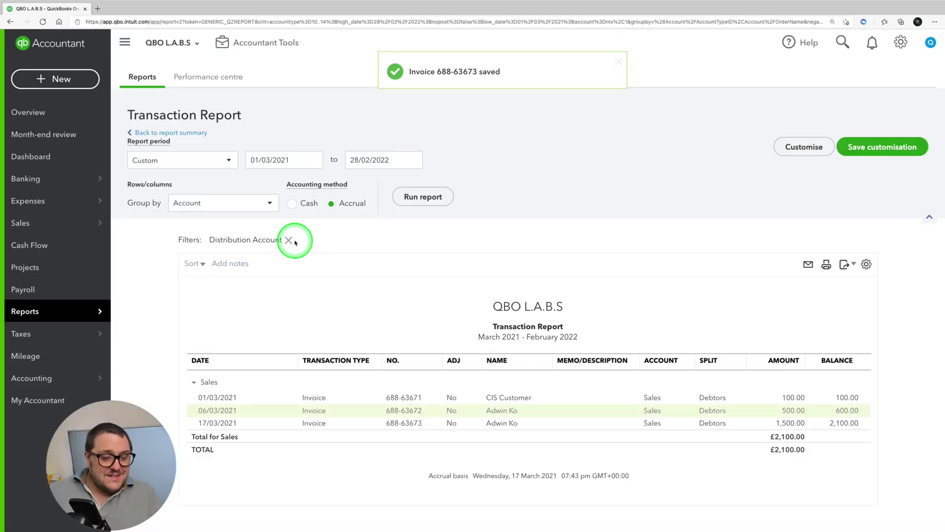
# - Return to the Profit and Loss report and compare its total income with the income received in the Boffix tax calculator spreadsheet
pyautogui.click(158, 133)
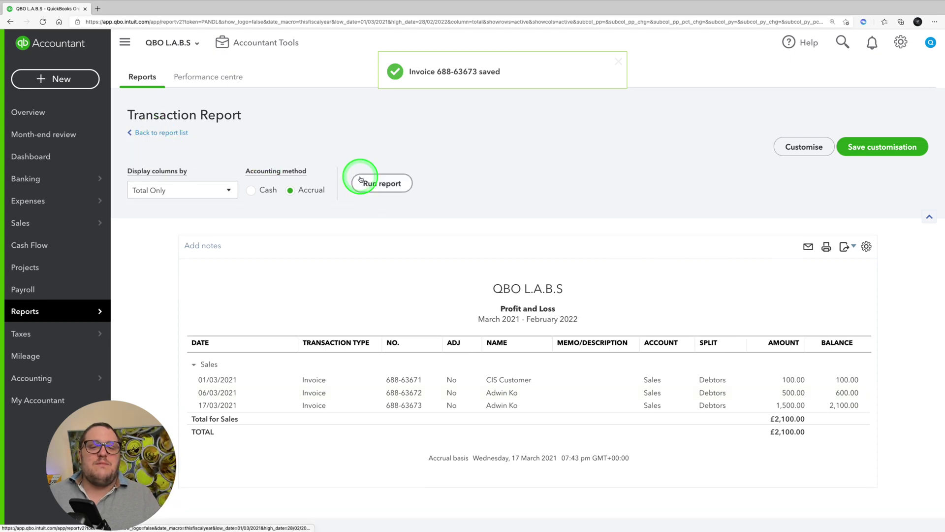
pyautogui.scroll(-3, 565, 250)
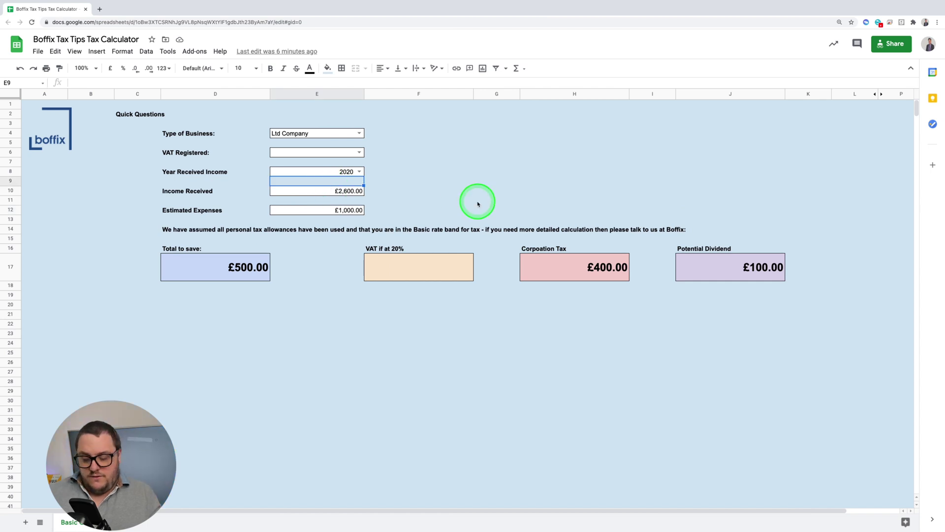
pyautogui.press('Return')
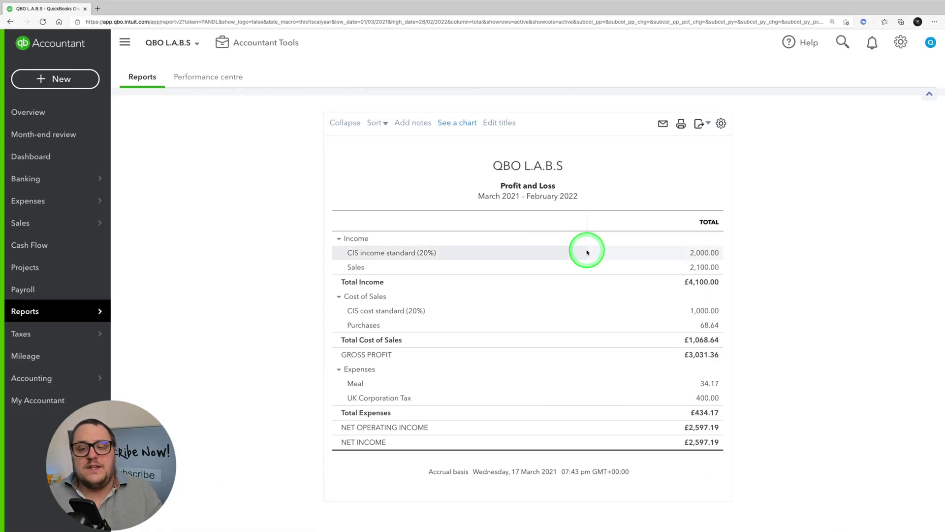
# - From the dashboard, open the Corporation Tax account history and start a new expense assigned to the UK Corporation Tax account
pyautogui.click(49, 156)
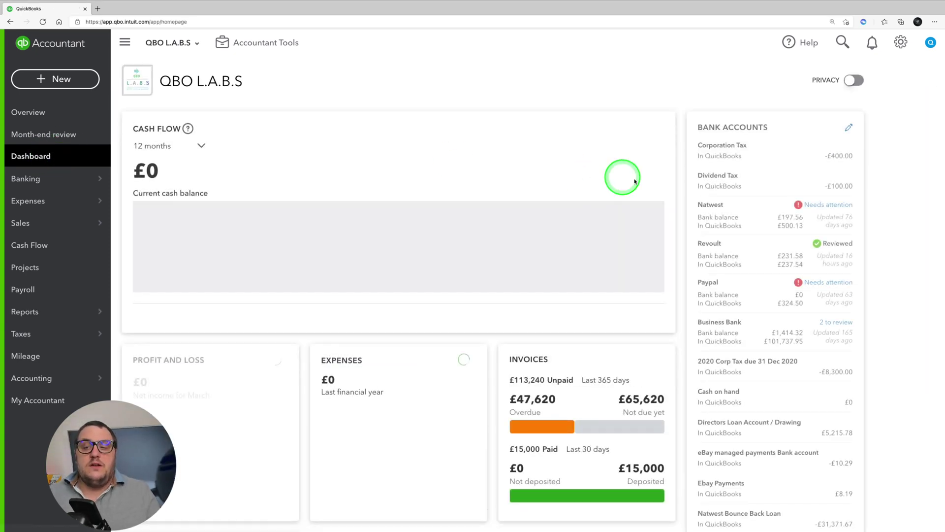
pyautogui.click(810, 154)
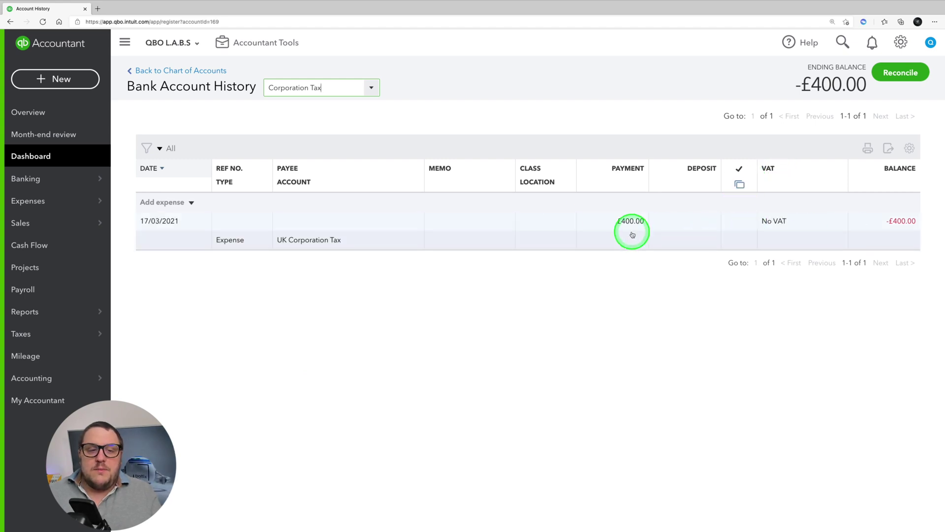
pyautogui.click(161, 202)
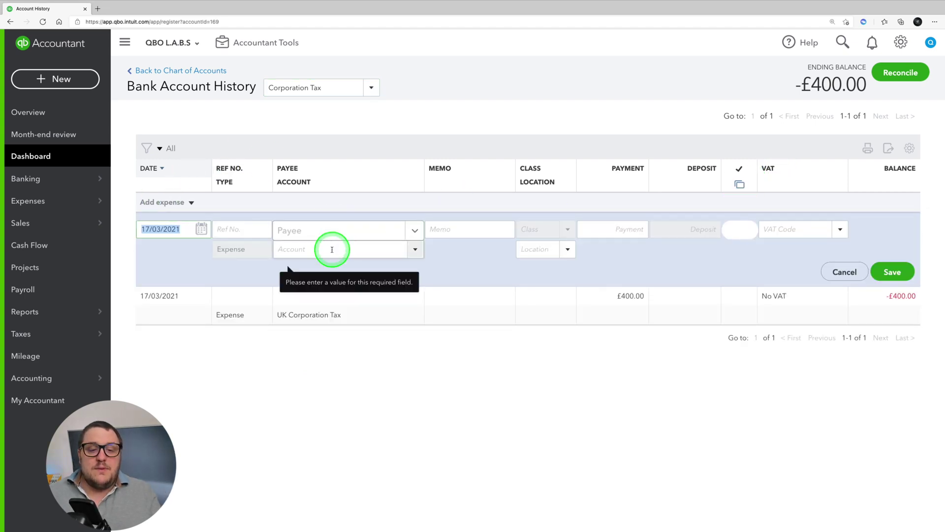
pyautogui.write('Corporation Tax')
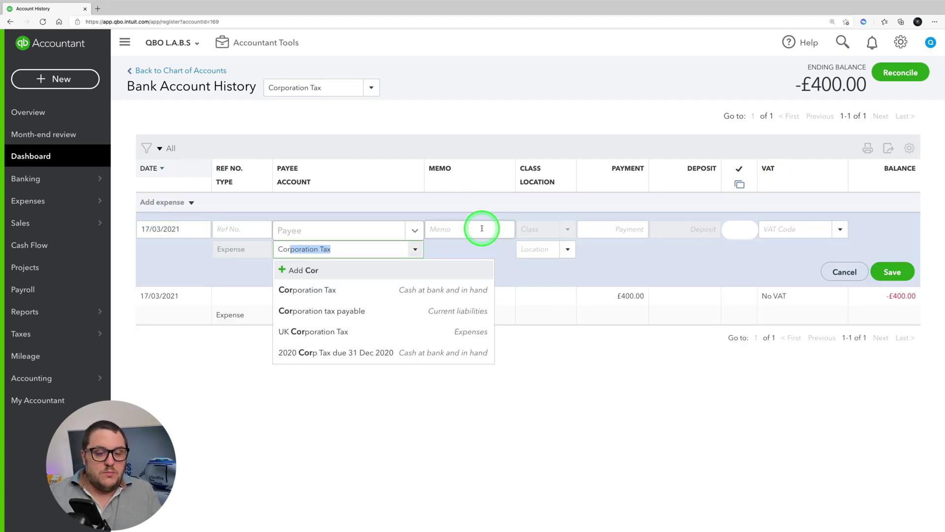
pyautogui.press('Down')
pyautogui.press('Down')
pyautogui.press('Down')
pyautogui.press('Return')
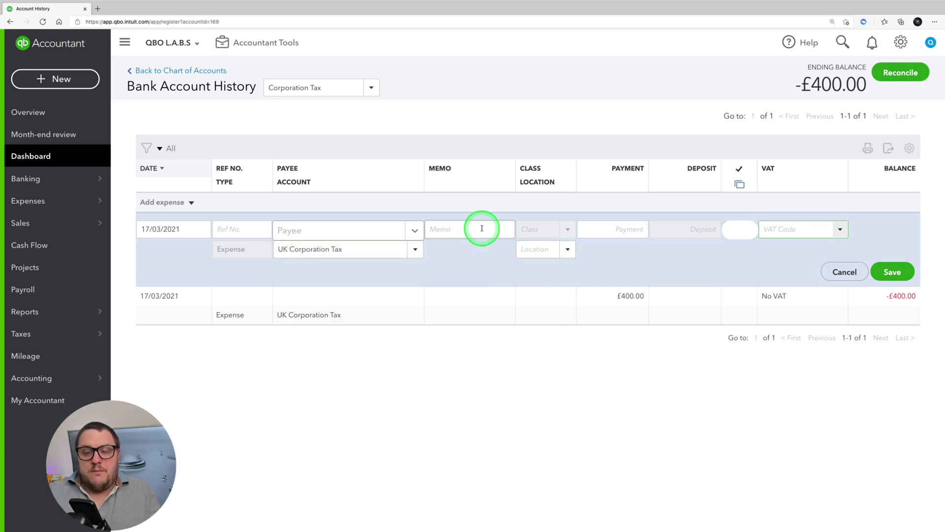
# - Set the new Corporation Tax expense to No VAT with a payment of 200.00, and save it
pyautogui.write('no')
pyautogui.press('Tab')
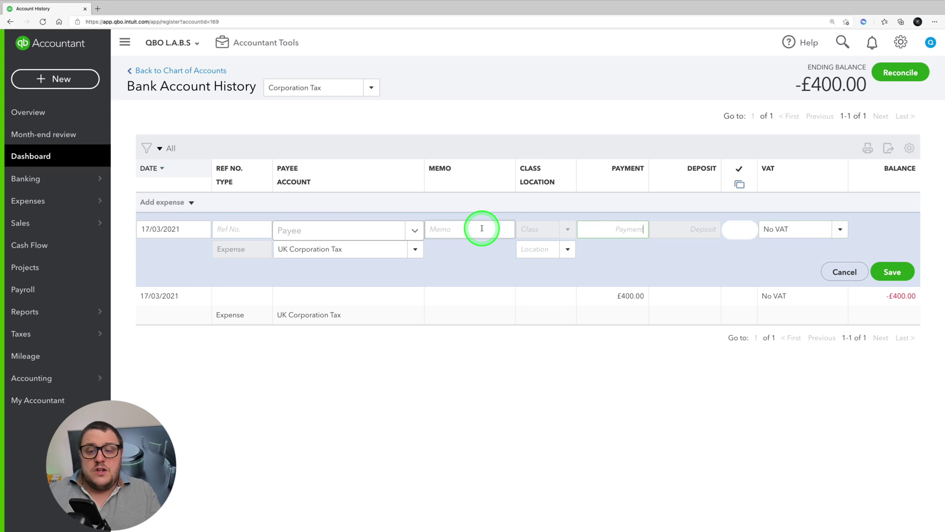
pyautogui.write('200')
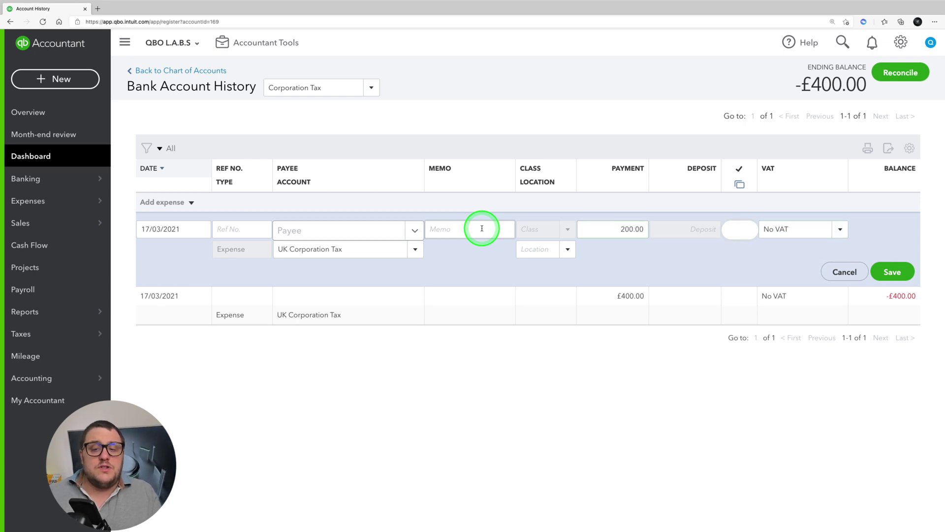
pyautogui.click(894, 271)
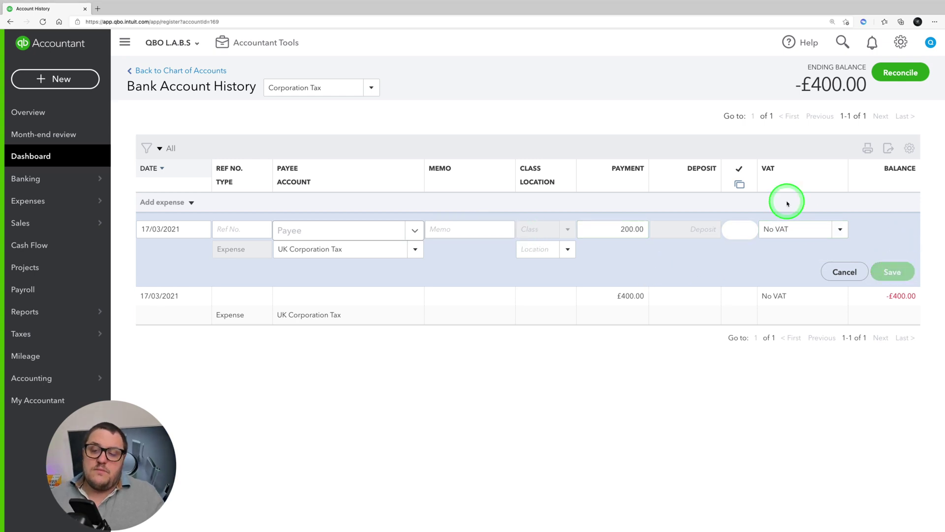
# - Check the dashboard's Corporation Tax balance and inspect the 200.00 expense behind it in full, then return to the dashboard
pyautogui.click(30, 156)
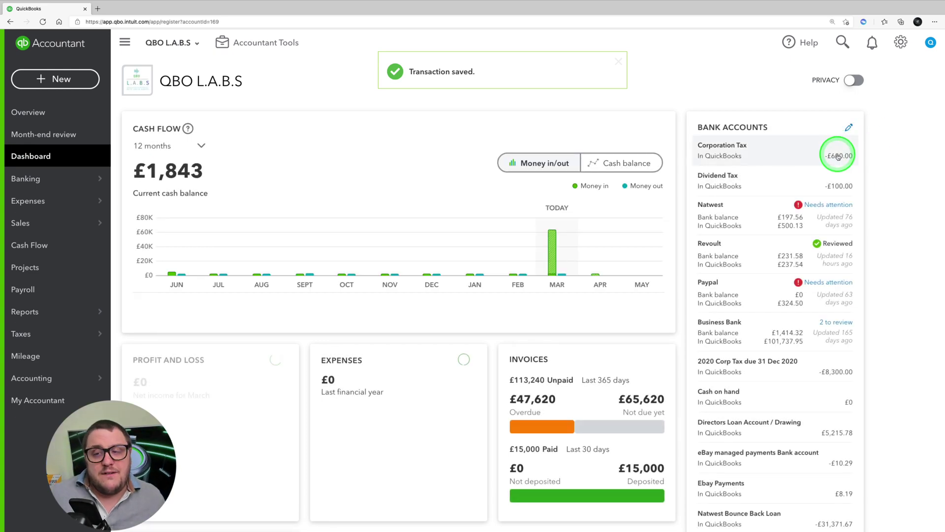
pyautogui.click(840, 157)
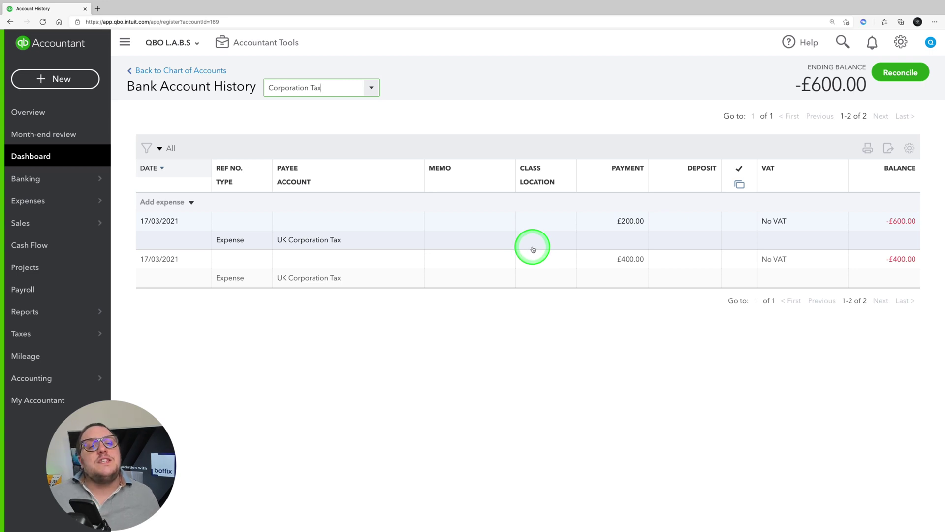
pyautogui.click(281, 240)
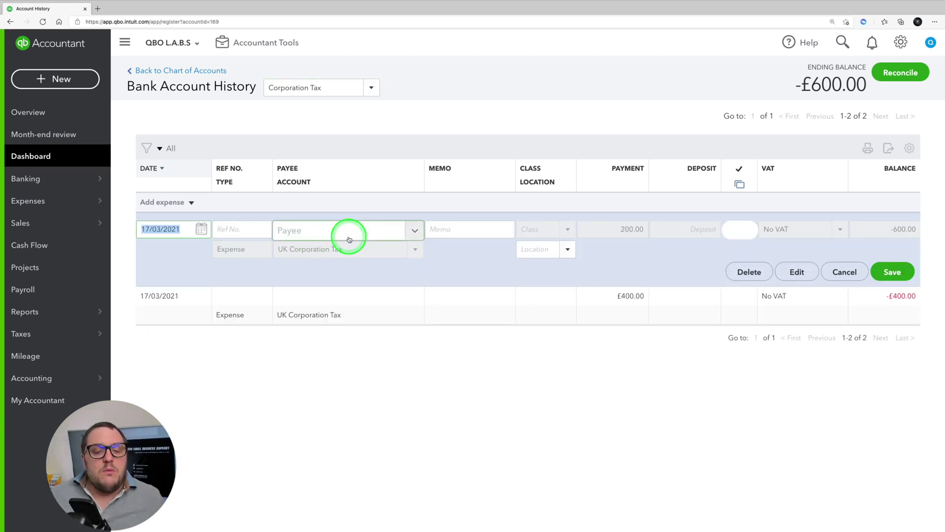
pyautogui.click(783, 274)
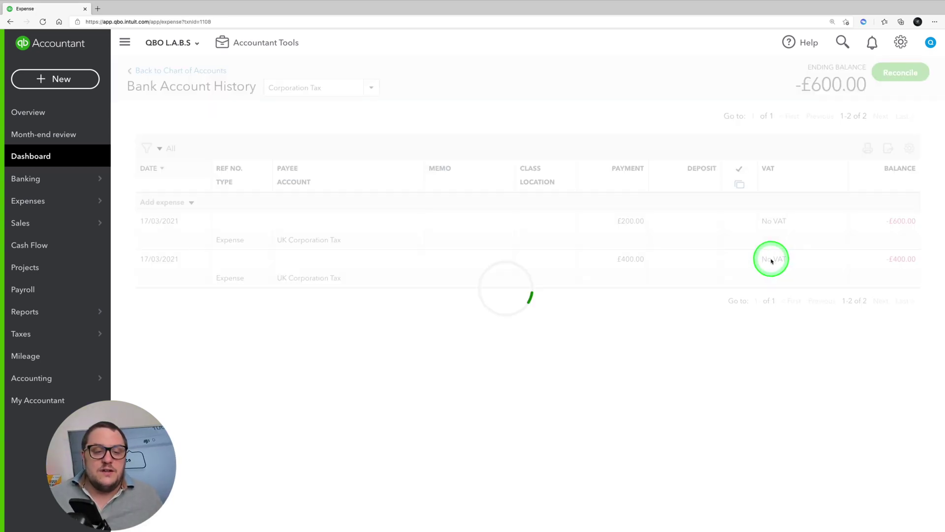
pyautogui.scroll(-2, 305, 363)
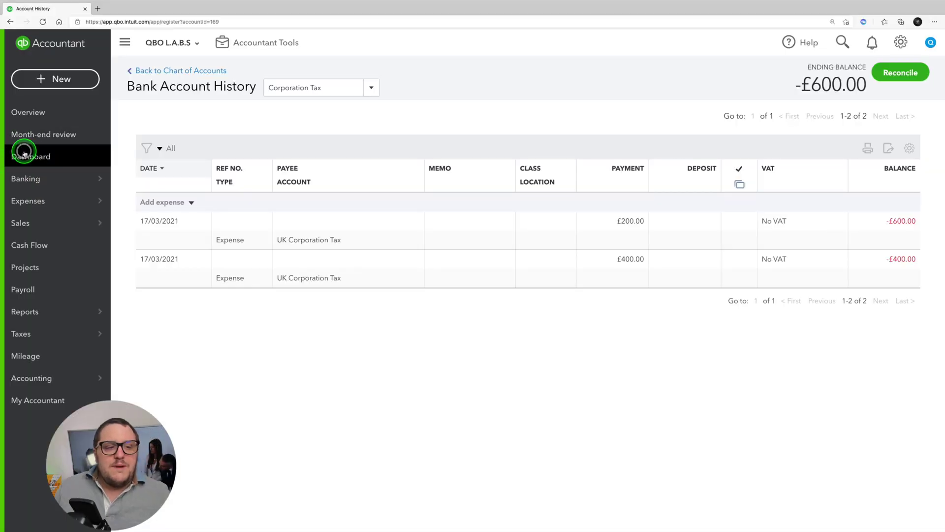
pyautogui.click(23, 154)
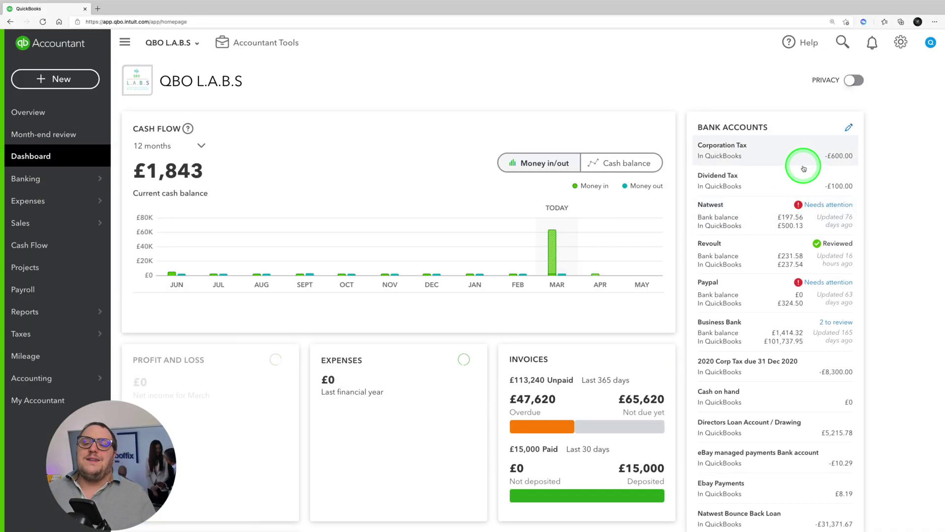